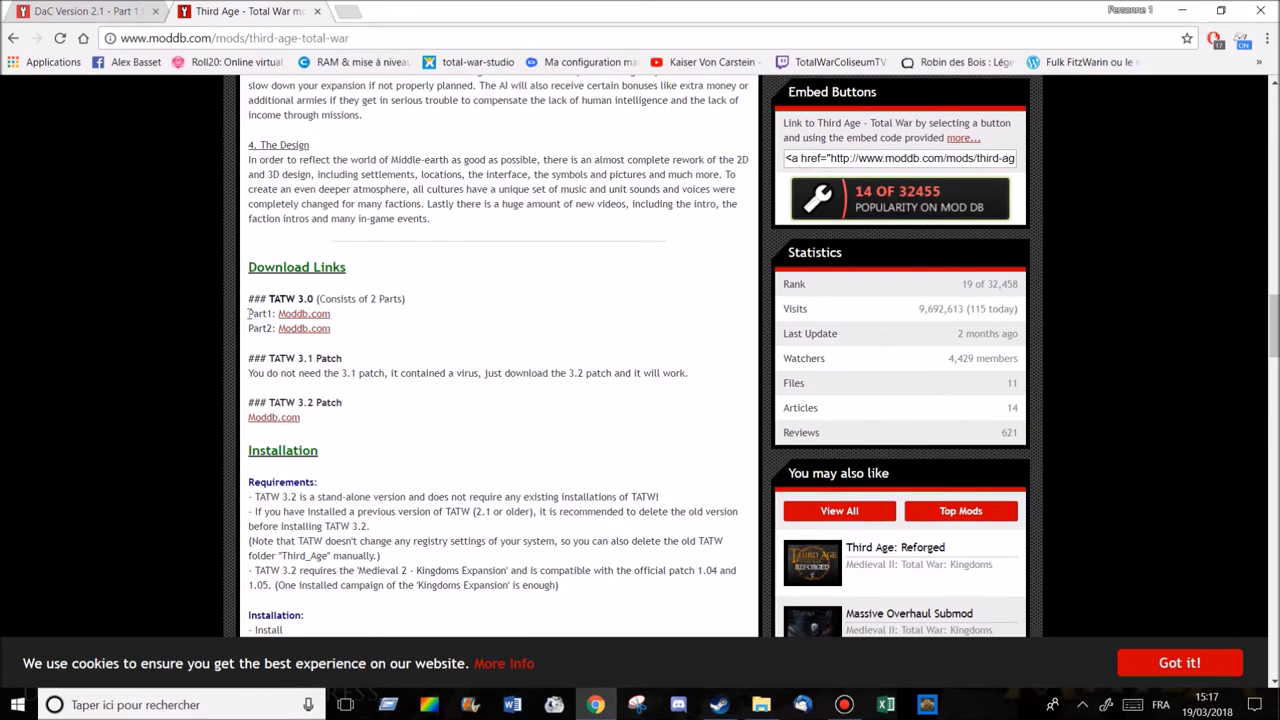
Step: Examine the TATW 3.0 and 3.2 download links and the installation requirements on the Third Age - Total War page
{"action": "left_click_drag", "start_coordinate": [249, 313], "coordinate": [341, 337]}
{"action": "left_click", "coordinate": [443, 318]}
{"action": "scroll", "coordinate": [347, 384], "scroll_direction": "down", "scroll_amount": 2}
{"action": "scroll", "coordinate": [362, 383], "scroll_direction": "up", "scroll_amount": 1}
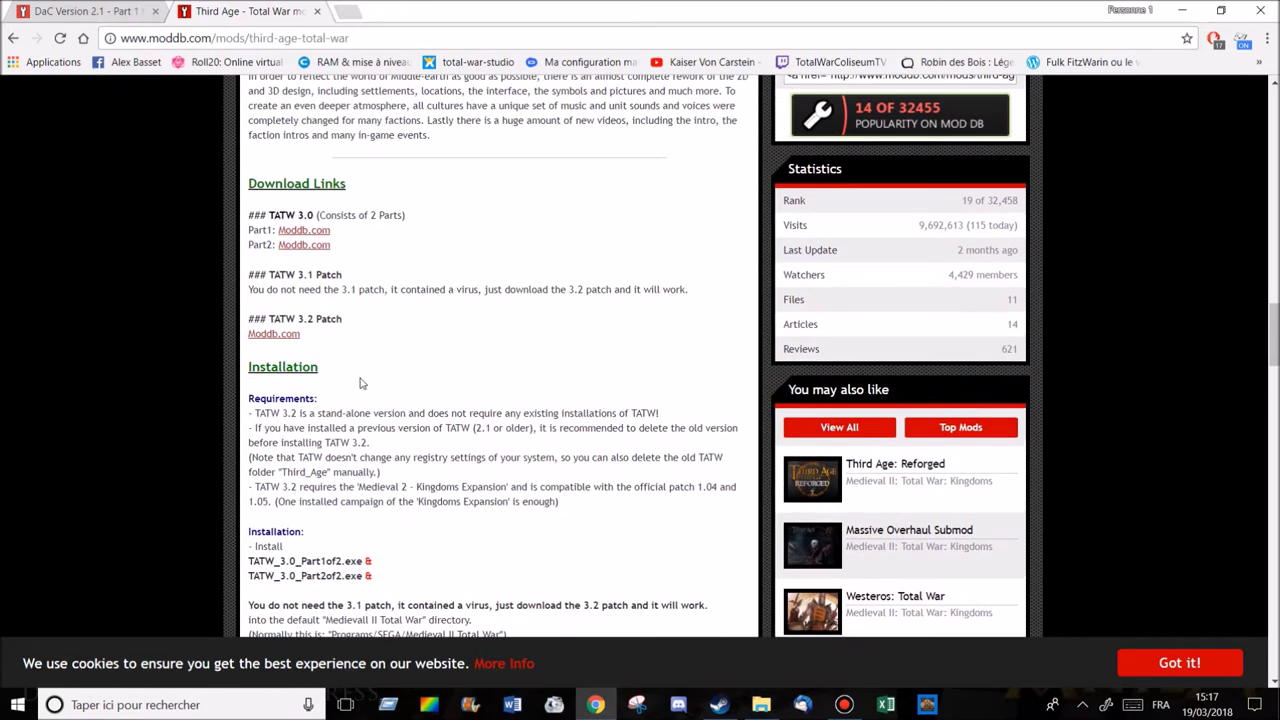
{"action": "scroll", "coordinate": [398, 322], "scroll_direction": "down", "scroll_amount": 1}
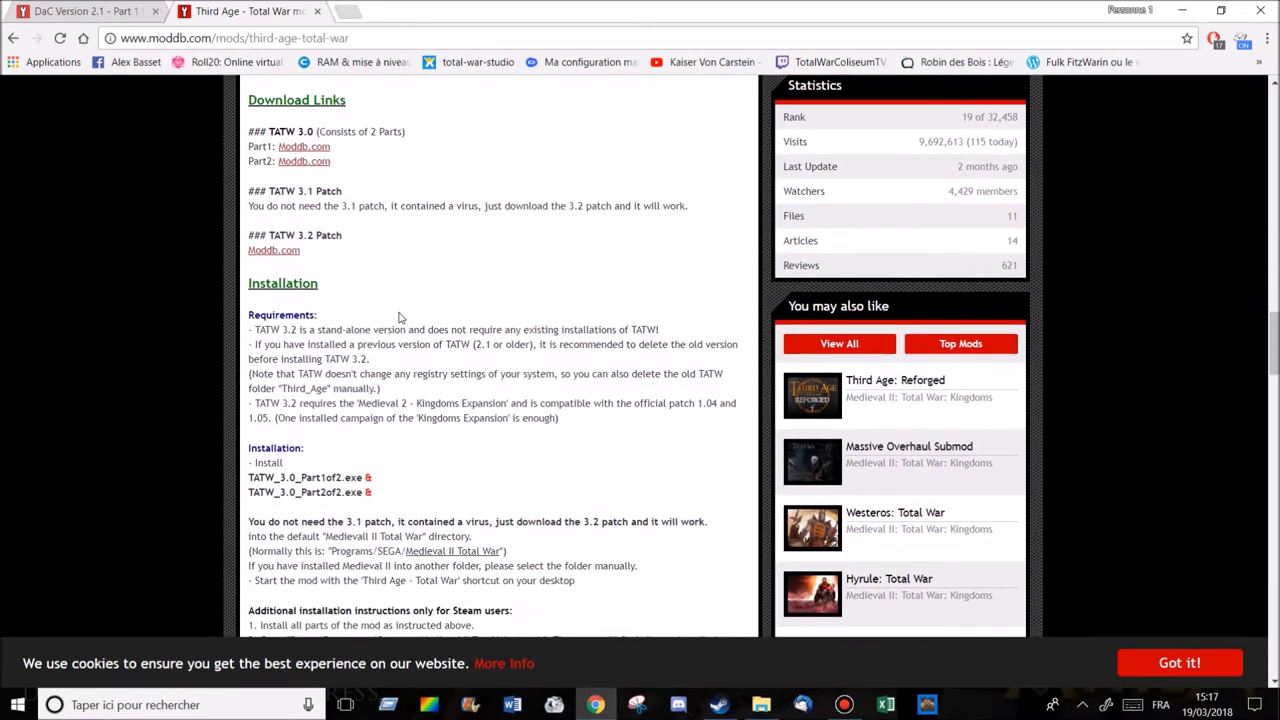
{"action": "scroll", "coordinate": [398, 322], "scroll_direction": "down", "scroll_amount": 1}
{"action": "scroll", "coordinate": [365, 357], "scroll_direction": "up", "scroll_amount": 4}
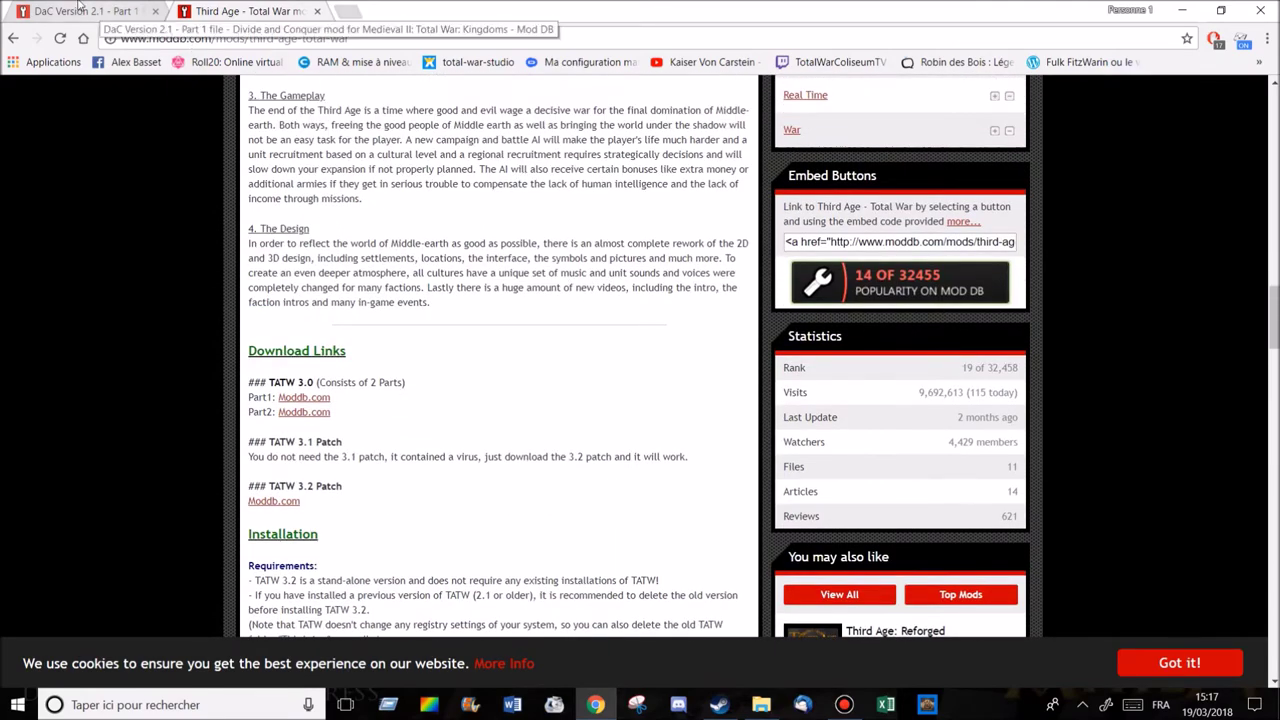
Step: Review the DaC Version 2.1 - Part 1 download page, including its file details, description and comments
{"action": "left_click", "coordinate": [118, 9]}
{"action": "scroll", "coordinate": [308, 318], "scroll_direction": "down", "scroll_amount": 3}
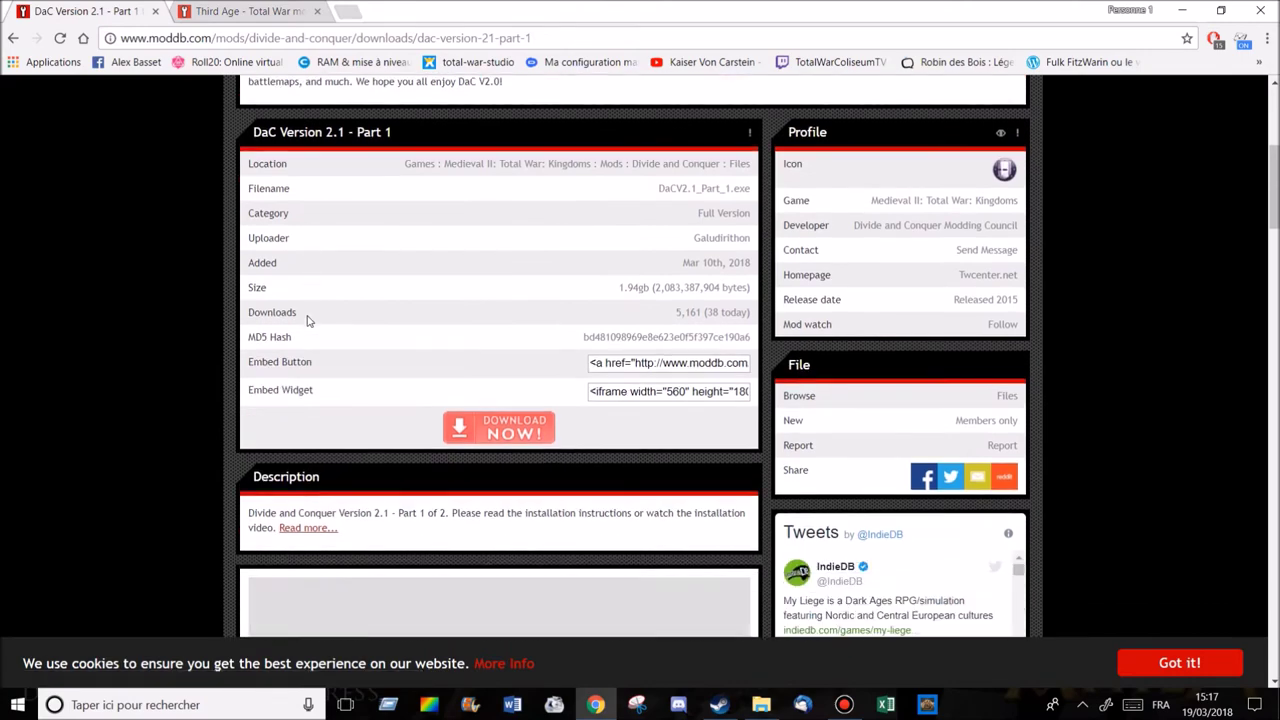
{"action": "scroll", "coordinate": [460, 367], "scroll_direction": "down", "scroll_amount": 10}
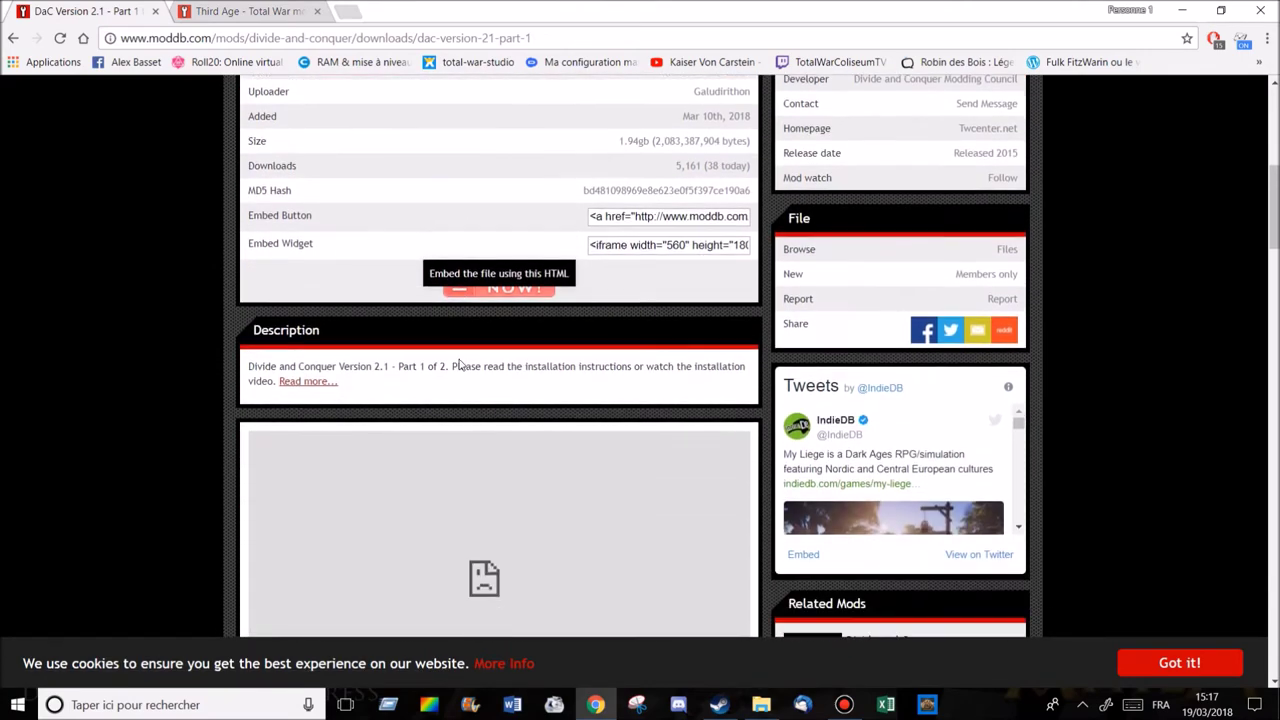
{"action": "scroll", "coordinate": [460, 367], "scroll_direction": "down", "scroll_amount": 20}
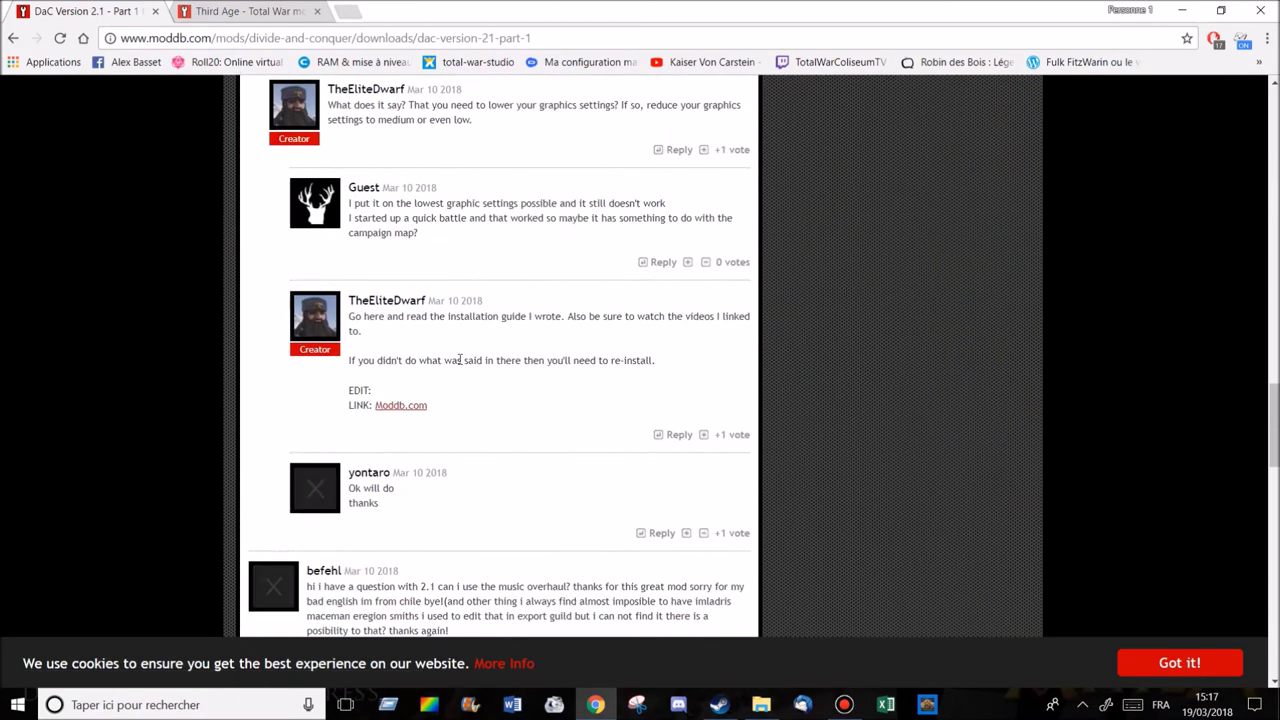
{"action": "scroll", "coordinate": [462, 362], "scroll_direction": "up", "scroll_amount": 20}
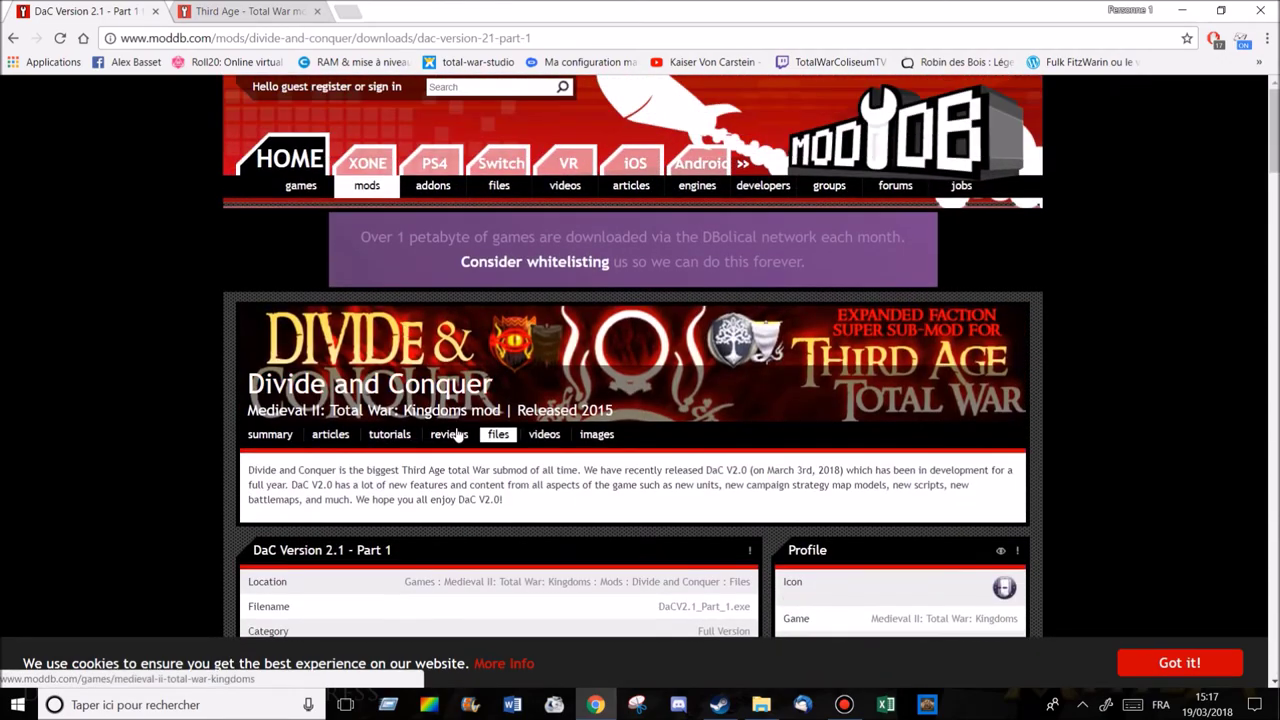
{"action": "scroll", "coordinate": [540, 387], "scroll_direction": "down", "scroll_amount": 3}
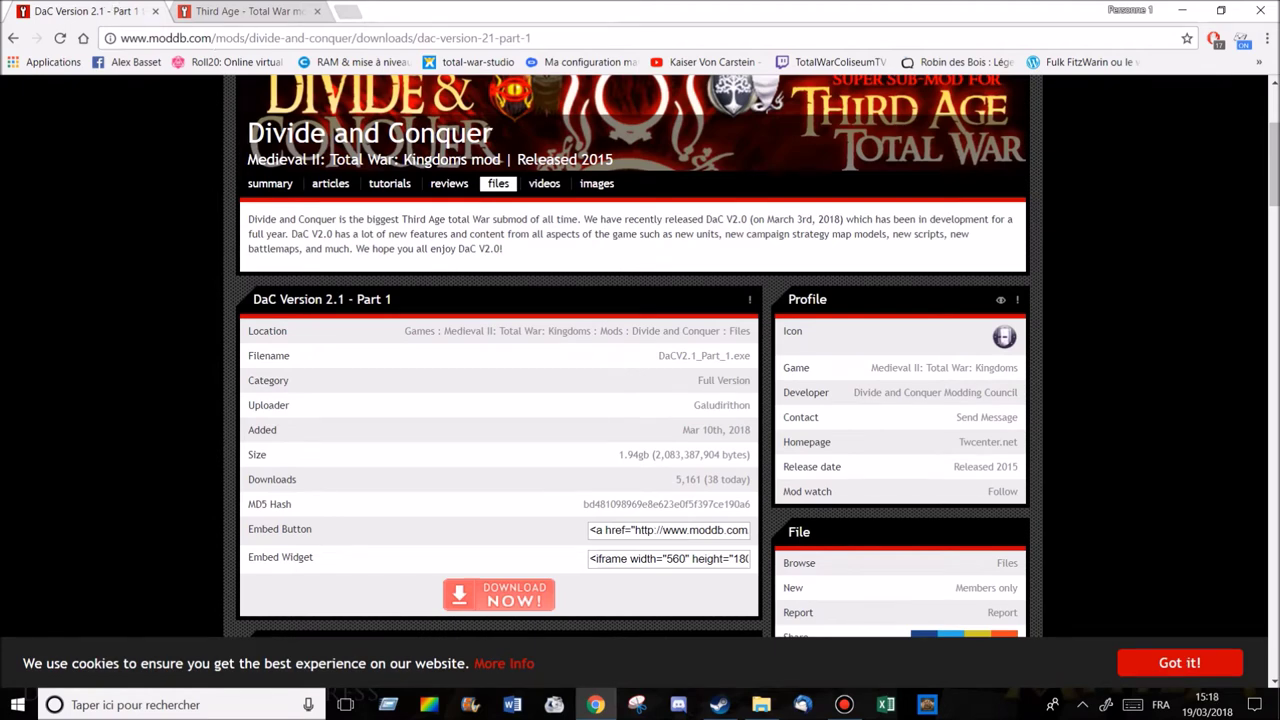
Step: Switch to File Explorer and launch the TATW_3.0_Part1of2 installer from the Third Age Total War folder
{"action": "left_click", "coordinate": [1182, 10]}
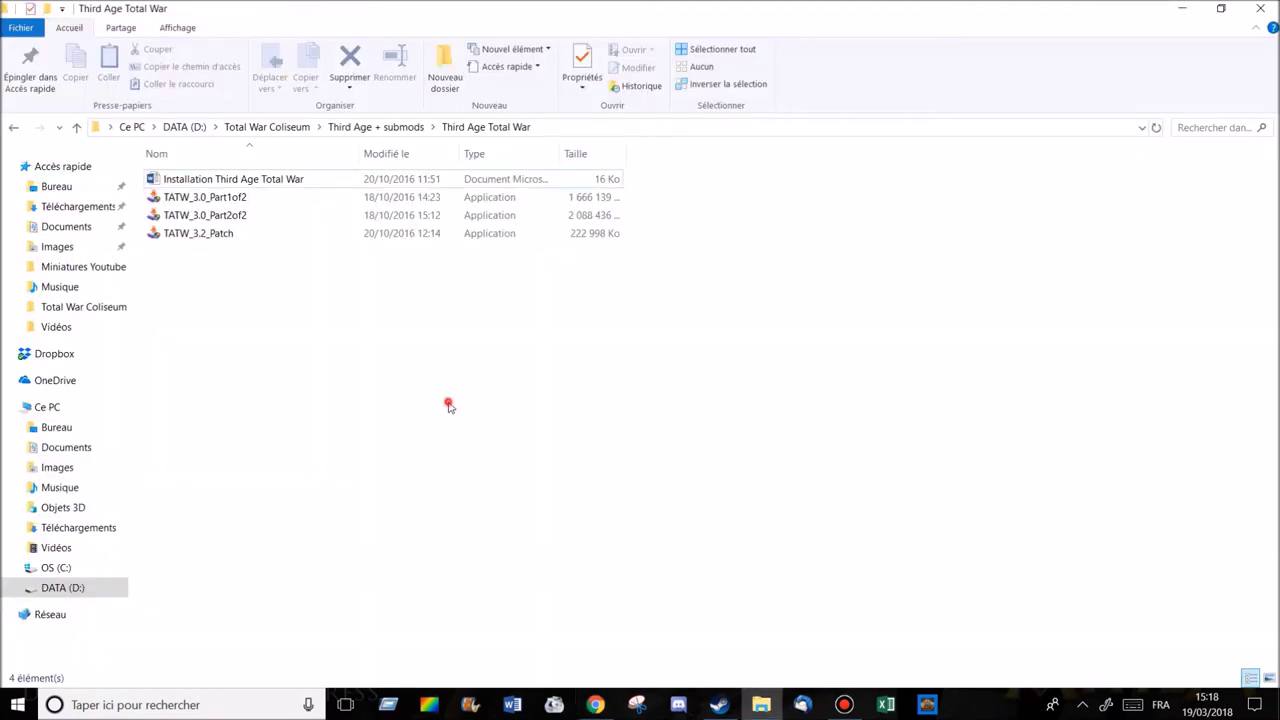
{"action": "right_click", "coordinate": [207, 197]}
{"action": "left_click", "coordinate": [197, 200]}
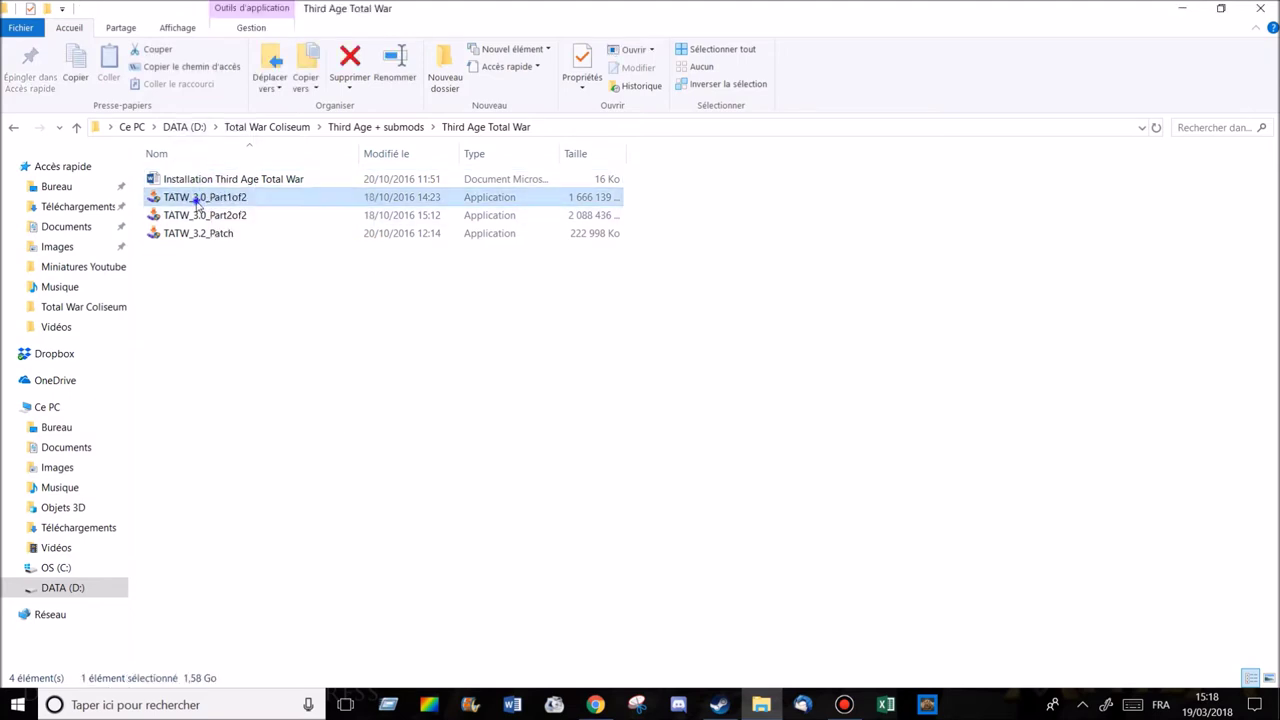
{"action": "right_click", "coordinate": [197, 200]}
{"action": "left_click", "coordinate": [305, 233]}
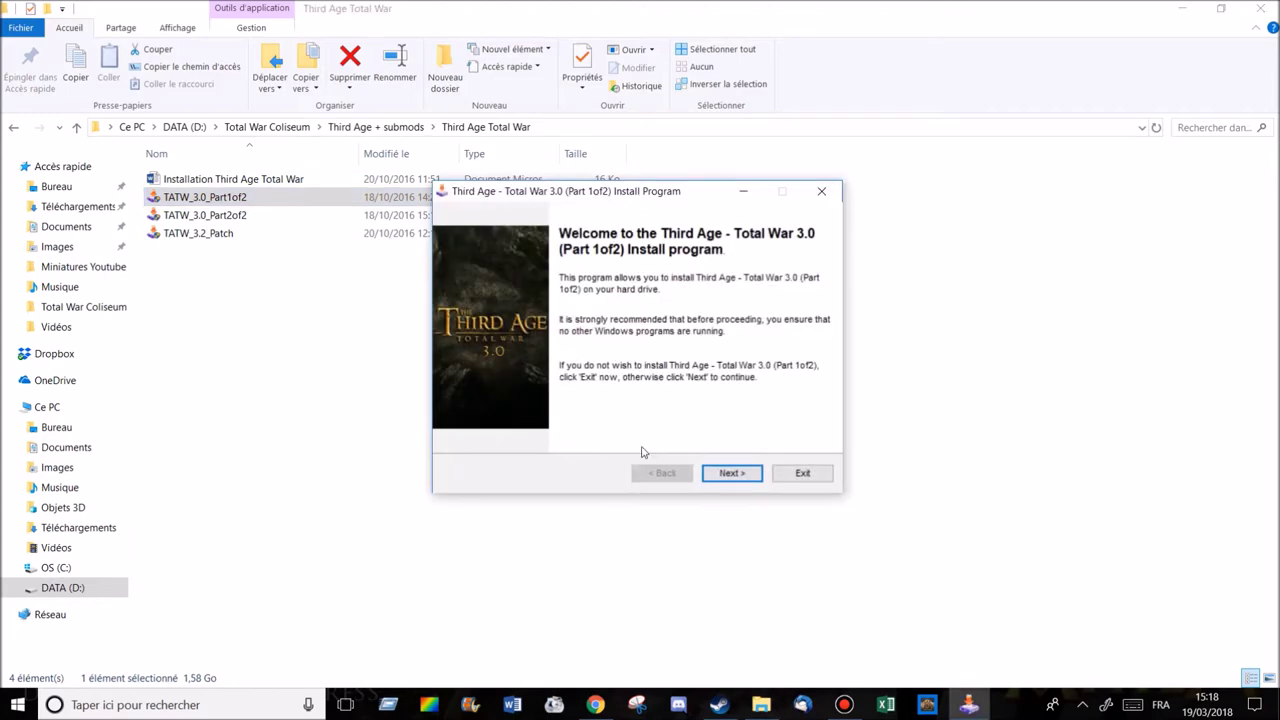
Step: Close the Chrome window and return to the Third Age - Total War 3.0 (Part 1of2) installer
{"action": "left_click", "coordinate": [595, 704]}
{"action": "right_click", "coordinate": [595, 704]}
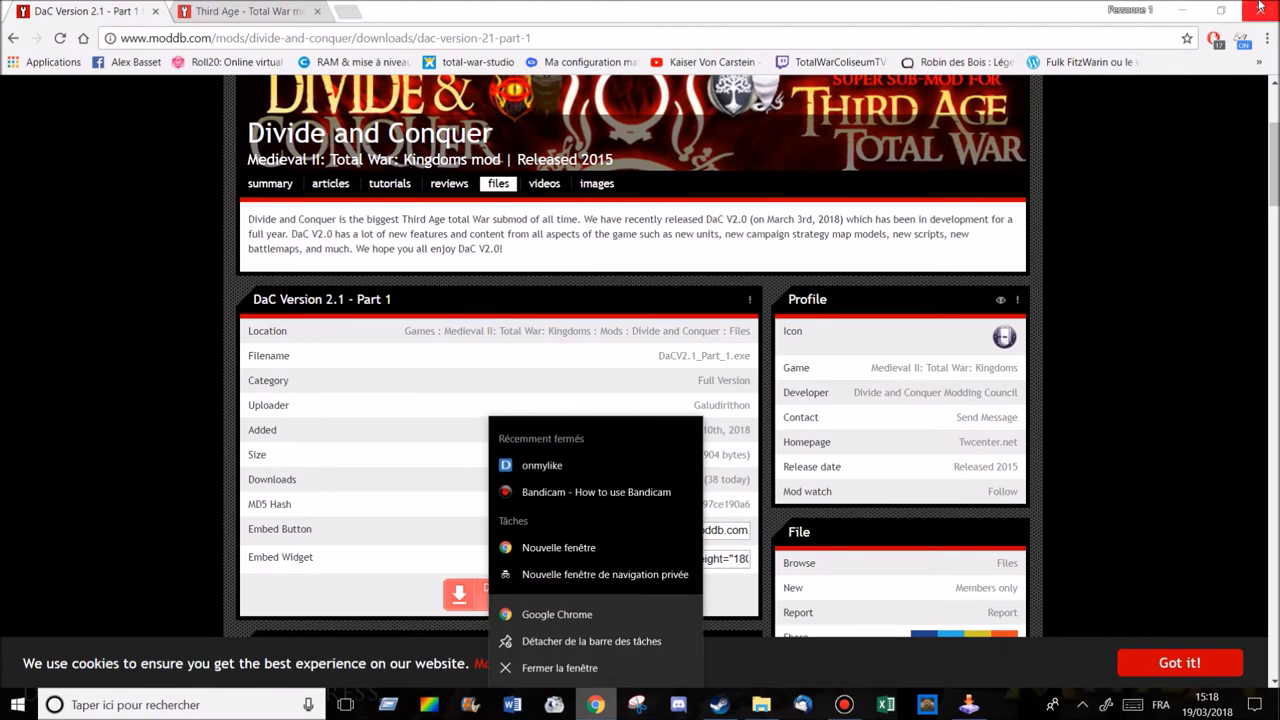
{"action": "key", "text": "Escape"}
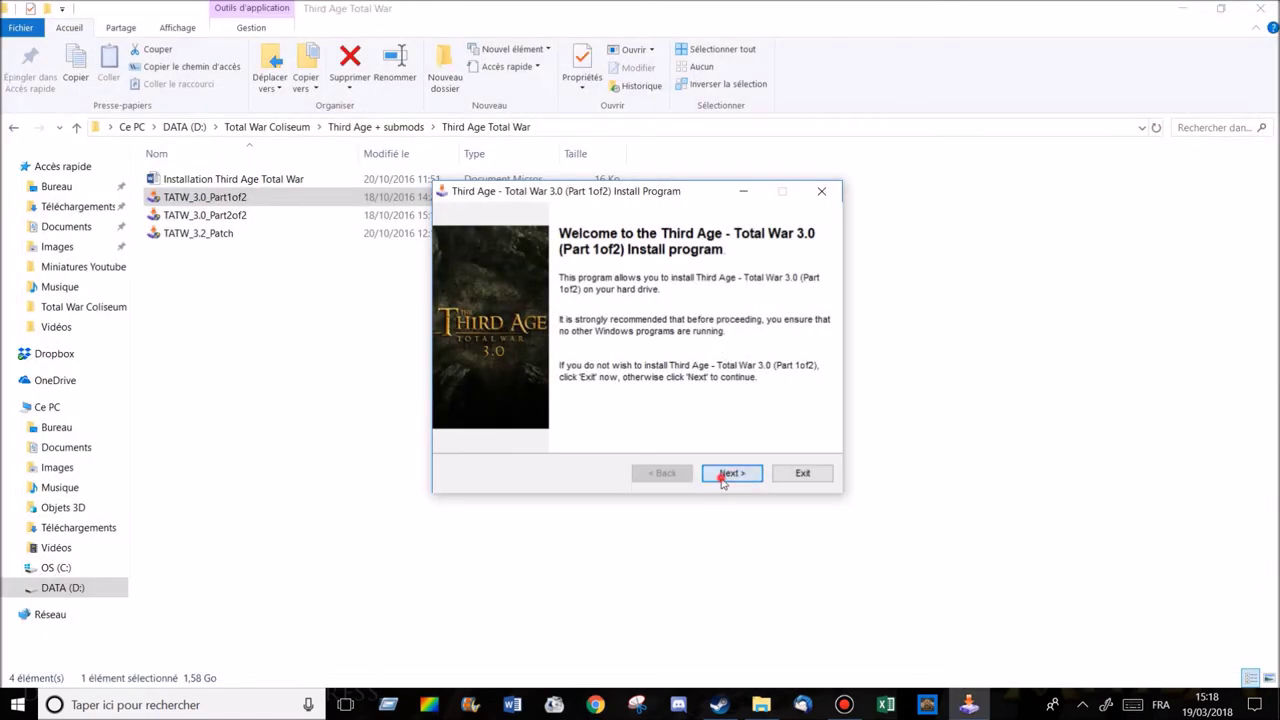
Step: Proceed past the Part 1of2 welcome page and accept the licence terms to reach the installation directory page
{"action": "left_click", "coordinate": [716, 478]}
{"action": "left_click", "coordinate": [707, 478]}
{"action": "left_click", "coordinate": [530, 423]}
{"action": "left_click", "coordinate": [735, 474]}
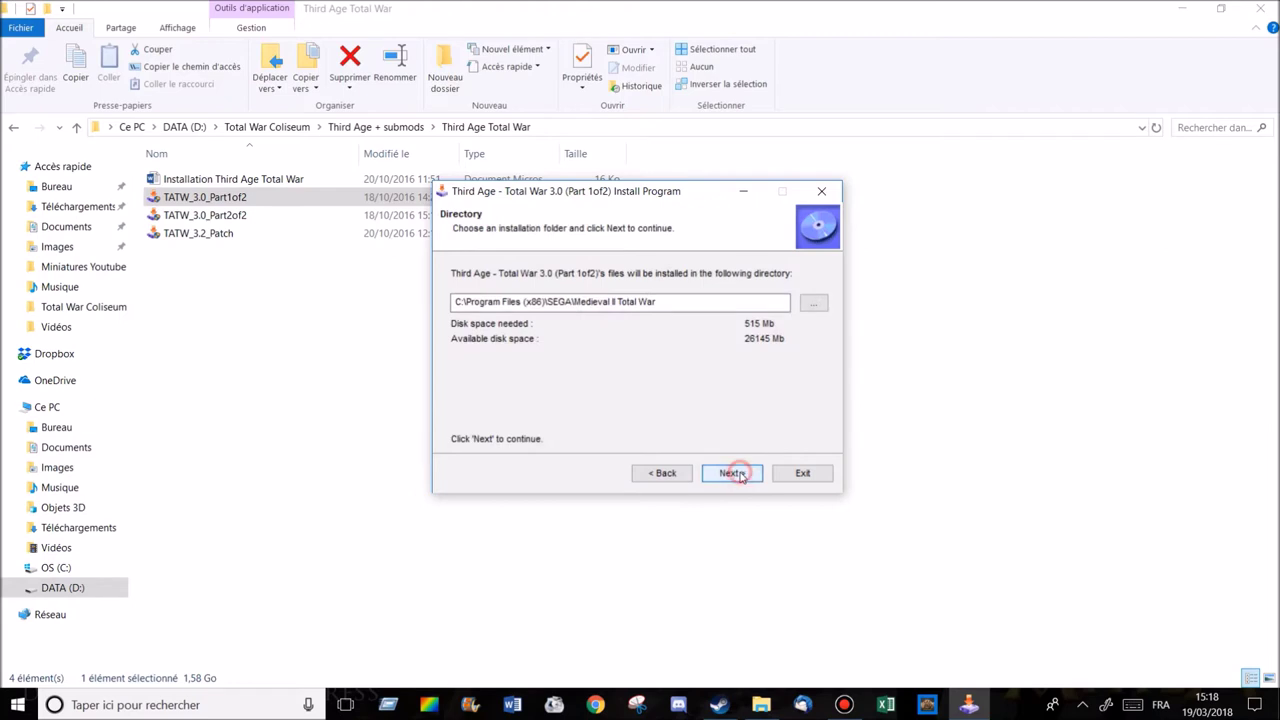
Step: Set the Part 1of2 installation folder to D:\Steam\steamapps\common\Medieval II Total War by browsing to it
{"action": "left_click", "coordinate": [814, 304]}
{"action": "scroll", "coordinate": [660, 452], "scroll_direction": "down", "scroll_amount": 3}
{"action": "scroll", "coordinate": [520, 437], "scroll_direction": "up", "scroll_amount": 3}
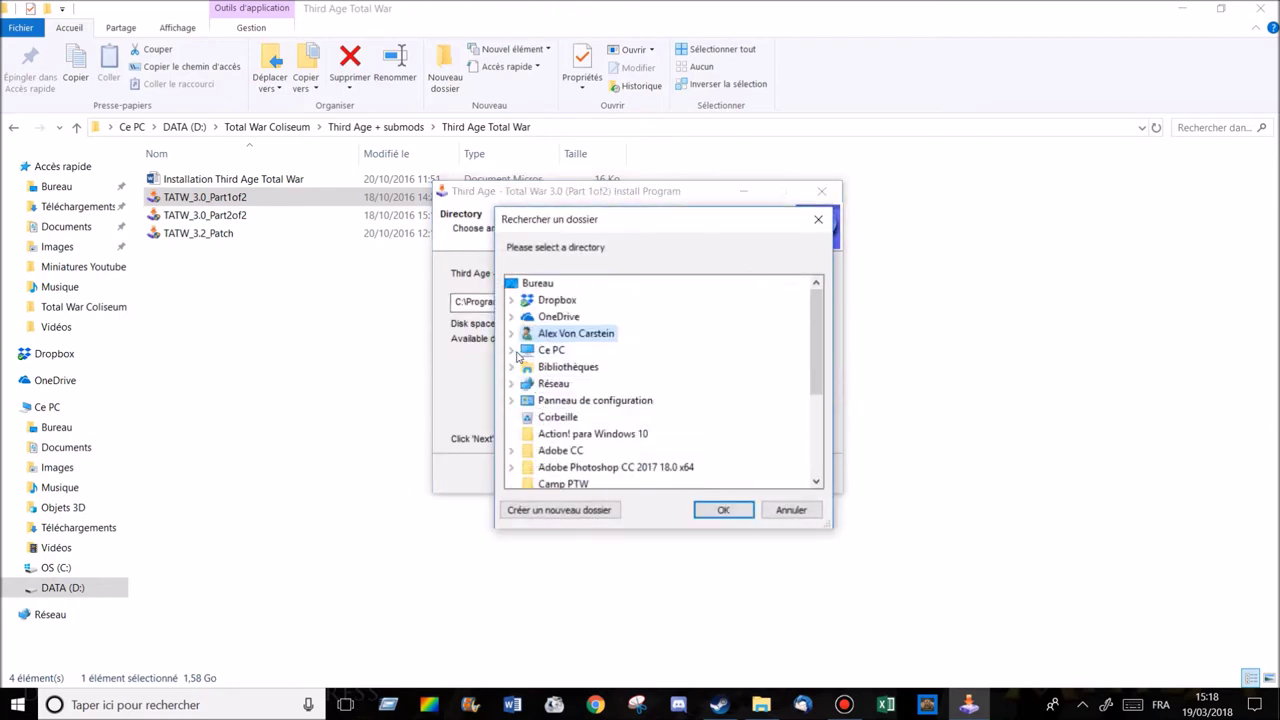
{"action": "left_click", "coordinate": [511, 350]}
{"action": "double_click", "coordinate": [557, 450]}
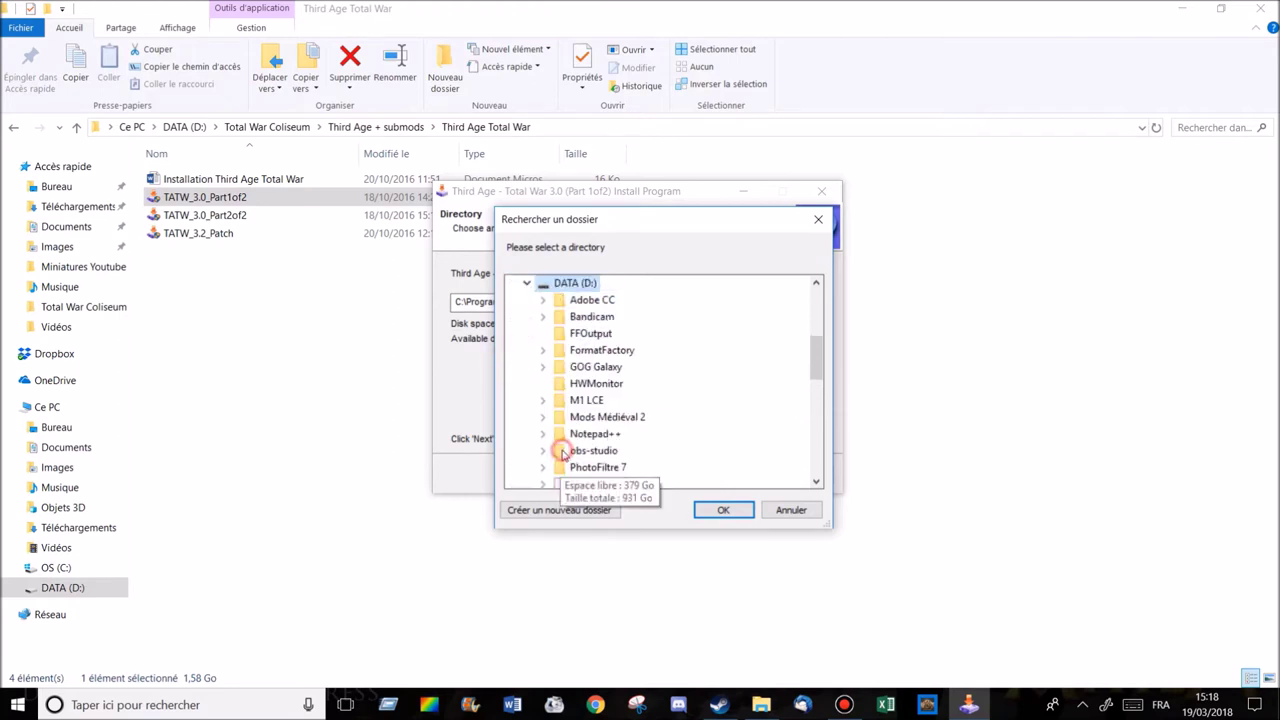
{"action": "scroll", "coordinate": [583, 440], "scroll_direction": "down", "scroll_amount": 2}
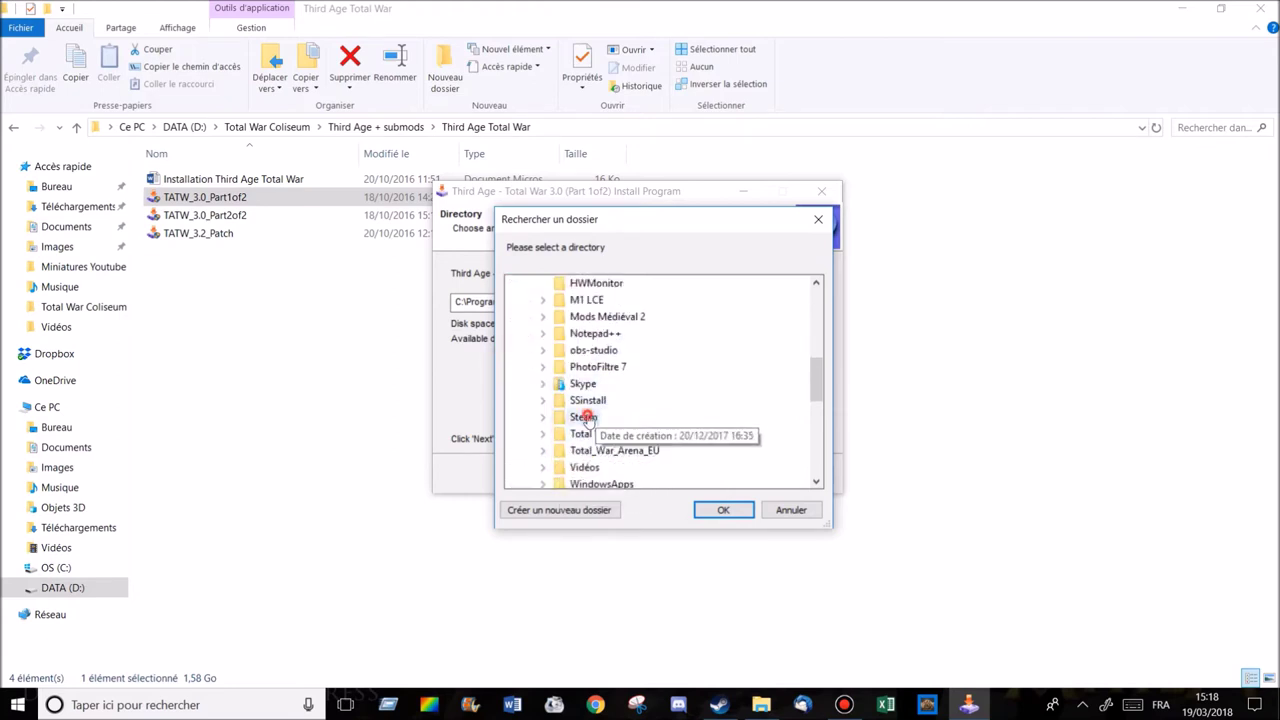
{"action": "double_click", "coordinate": [583, 417]}
{"action": "scroll", "coordinate": [625, 410], "scroll_direction": "down", "scroll_amount": 5}
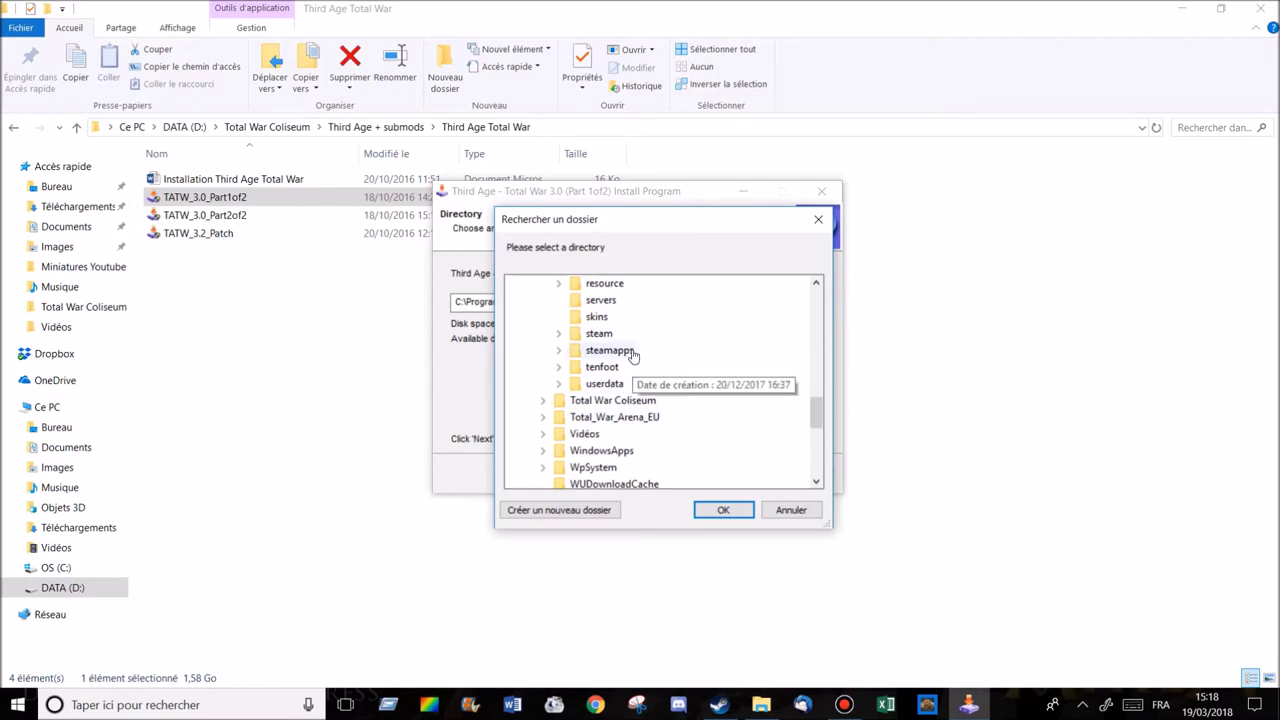
{"action": "double_click", "coordinate": [632, 355]}
{"action": "double_click", "coordinate": [620, 366]}
{"action": "scroll", "coordinate": [622, 372], "scroll_direction": "down", "scroll_amount": 3}
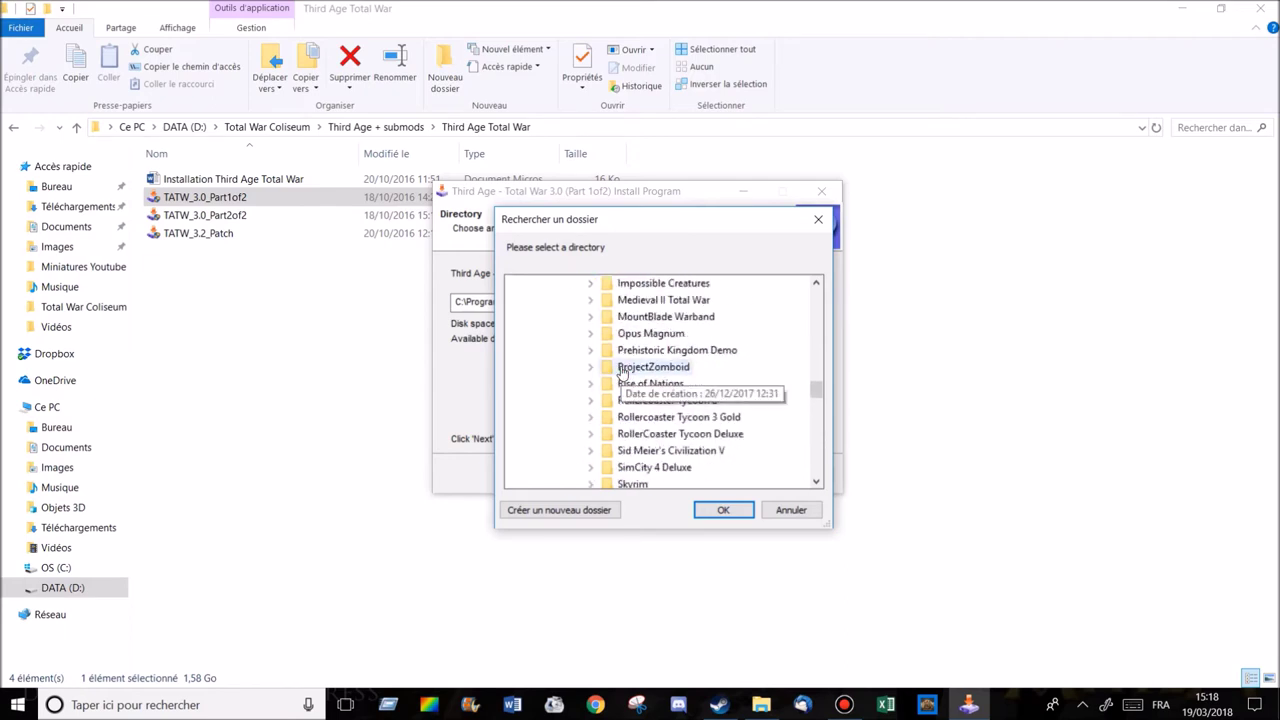
{"action": "scroll", "coordinate": [663, 405], "scroll_direction": "up", "scroll_amount": 1}
{"action": "double_click", "coordinate": [680, 350]}
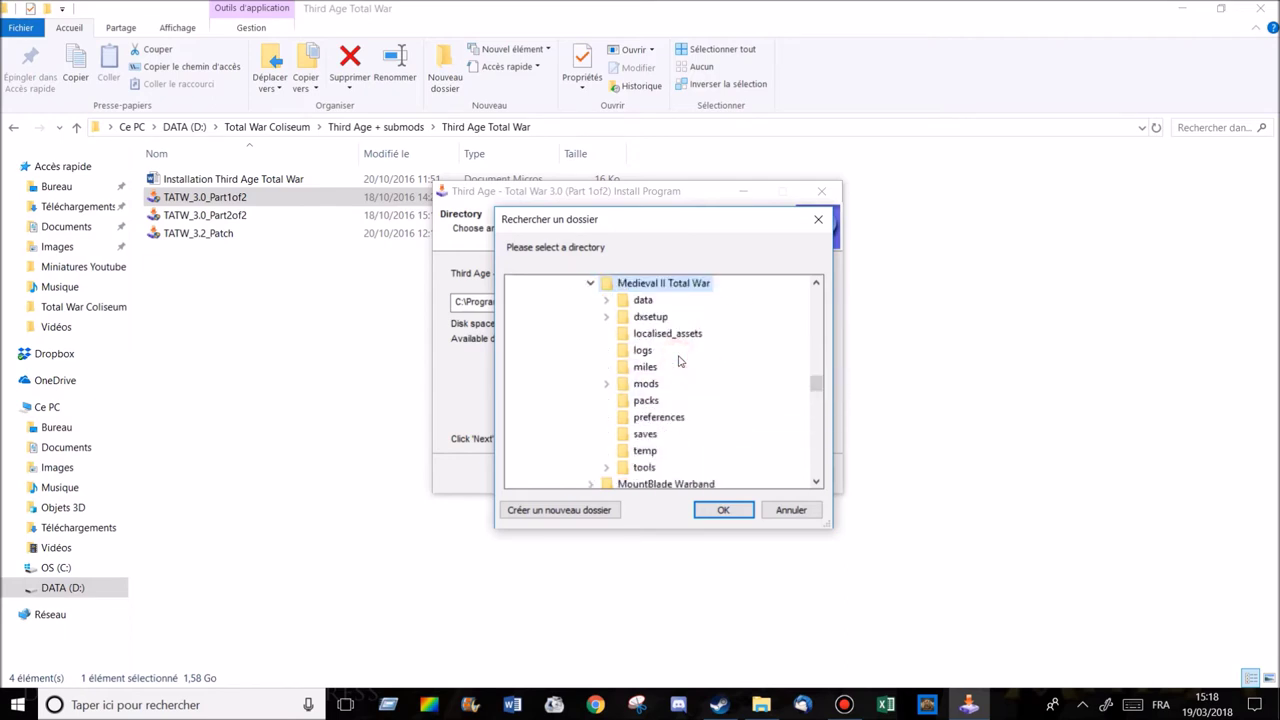
{"action": "left_click", "coordinate": [723, 510]}
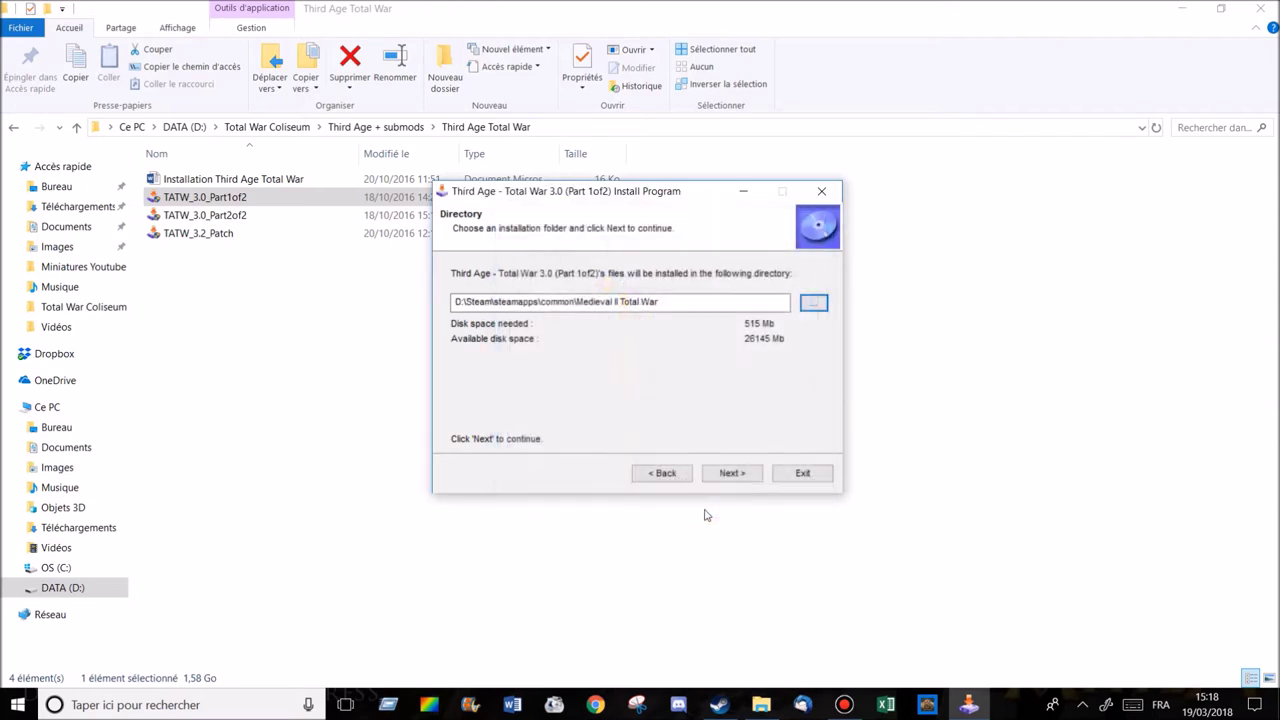
Step: Select the full installation path text, accept the directory and start installing Third Age - Total War 3.0 (Part 1of2)
{"action": "left_click_drag", "start_coordinate": [668, 302], "coordinate": [423, 321]}
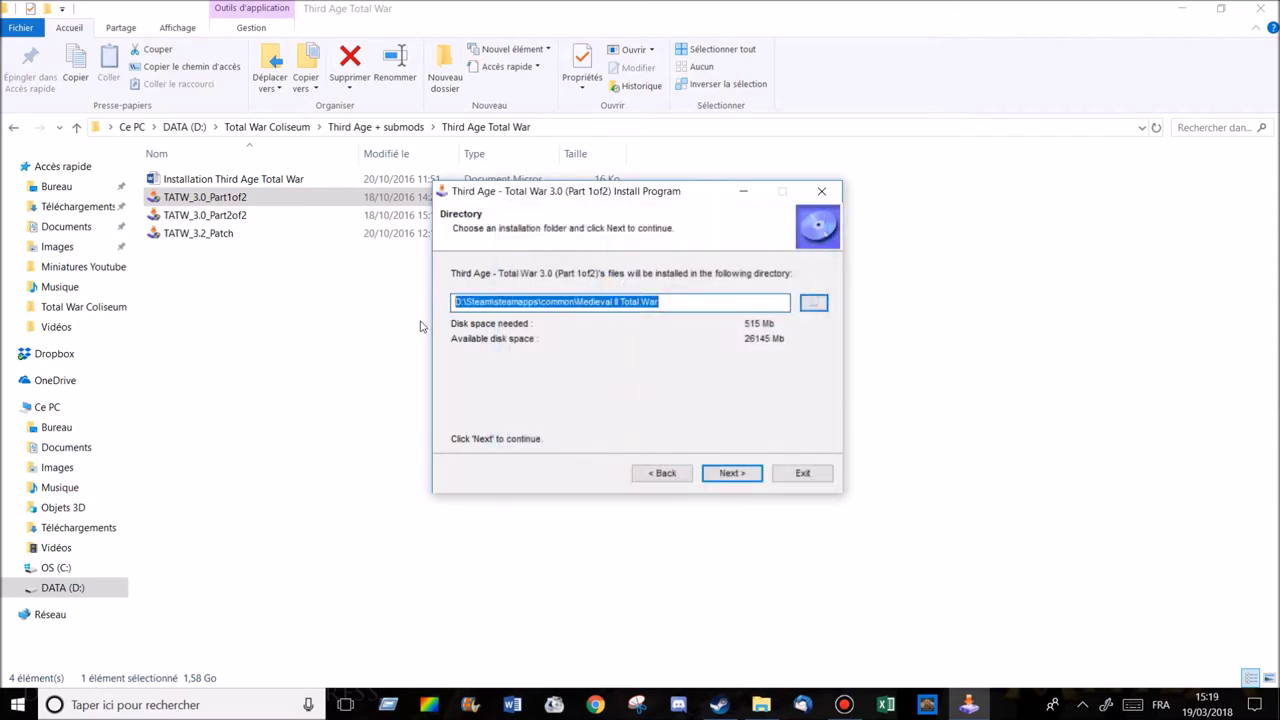
{"action": "left_click", "coordinate": [733, 474]}
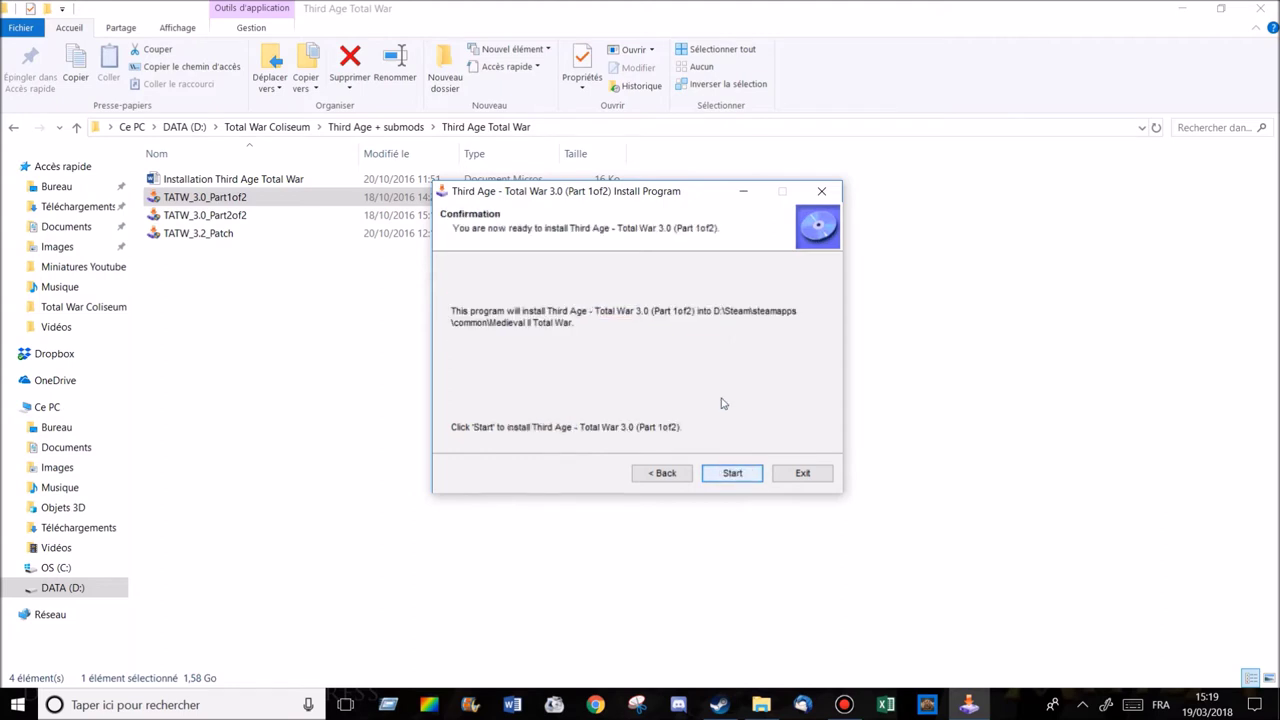
{"action": "left_click", "coordinate": [733, 474]}
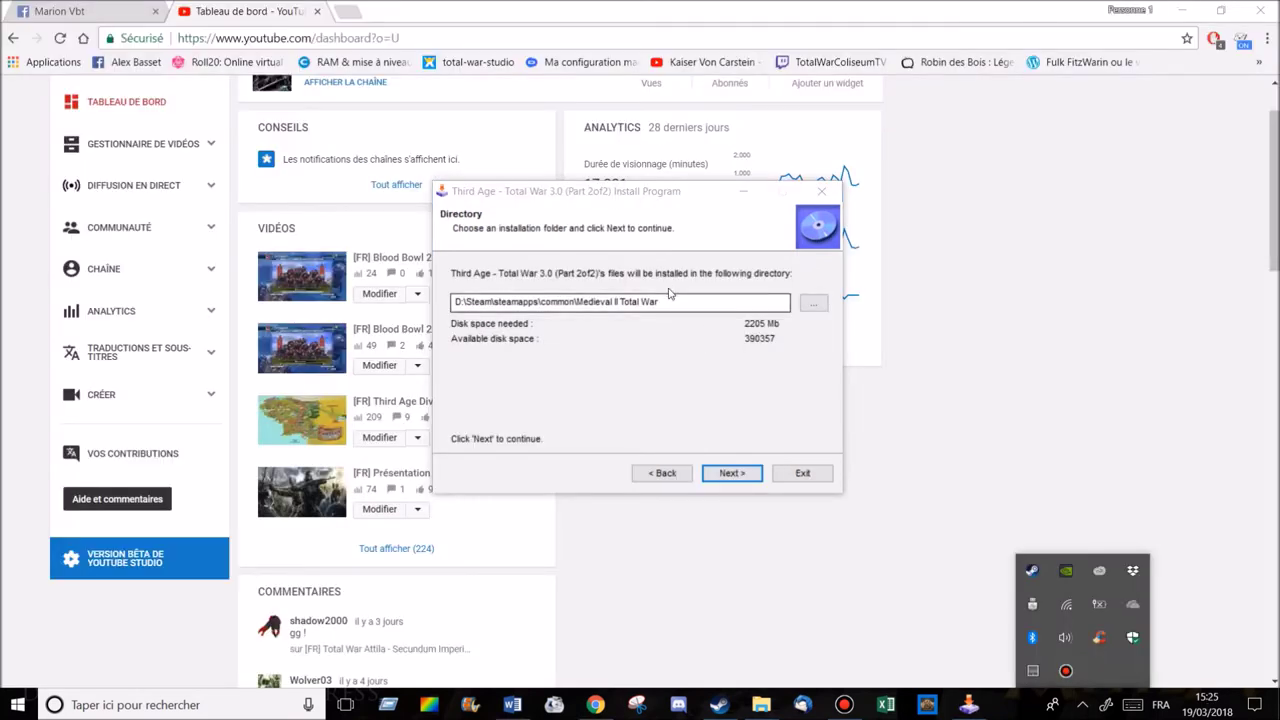
Step: Copy and re-enter the path D:\Steam\steamapps\common\Medieval II Total War for Part 2of2, and start its installation
{"action": "triple_click", "coordinate": [680, 300]}
{"action": "key", "text": "ctrl+c"}
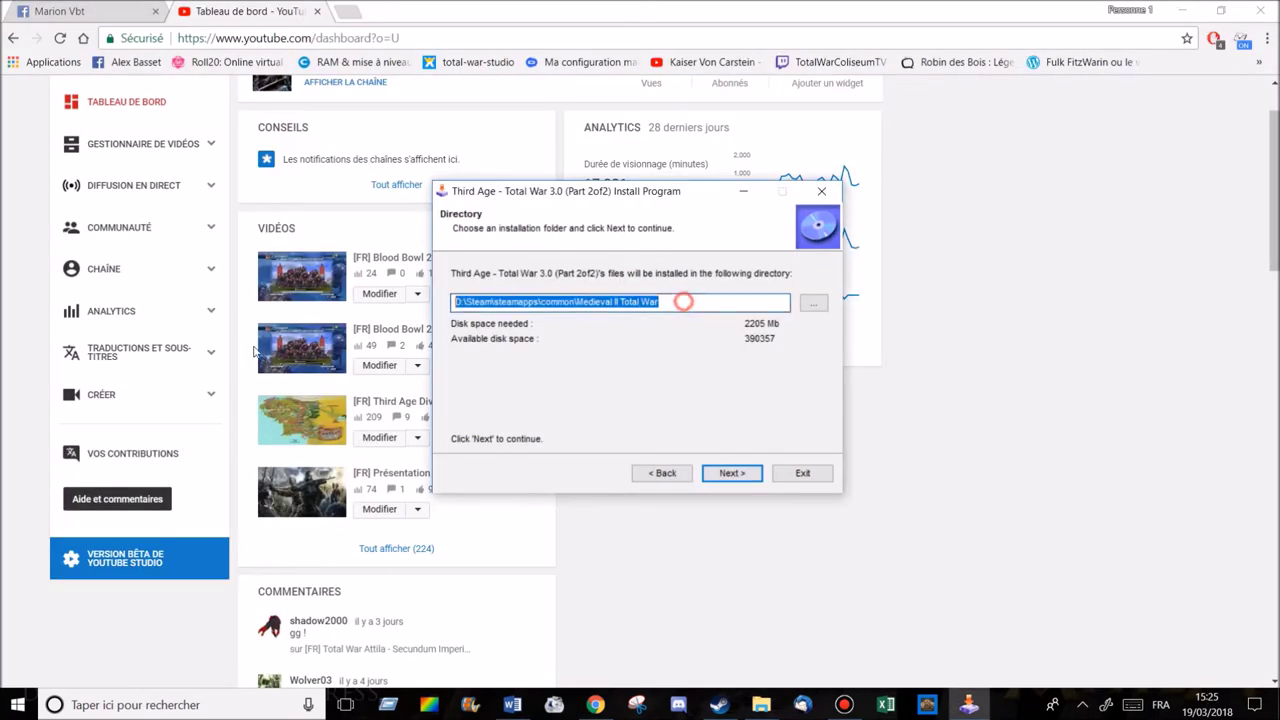
{"action": "key", "text": "BackSpace"}
{"action": "key", "text": "ctrl+v"}
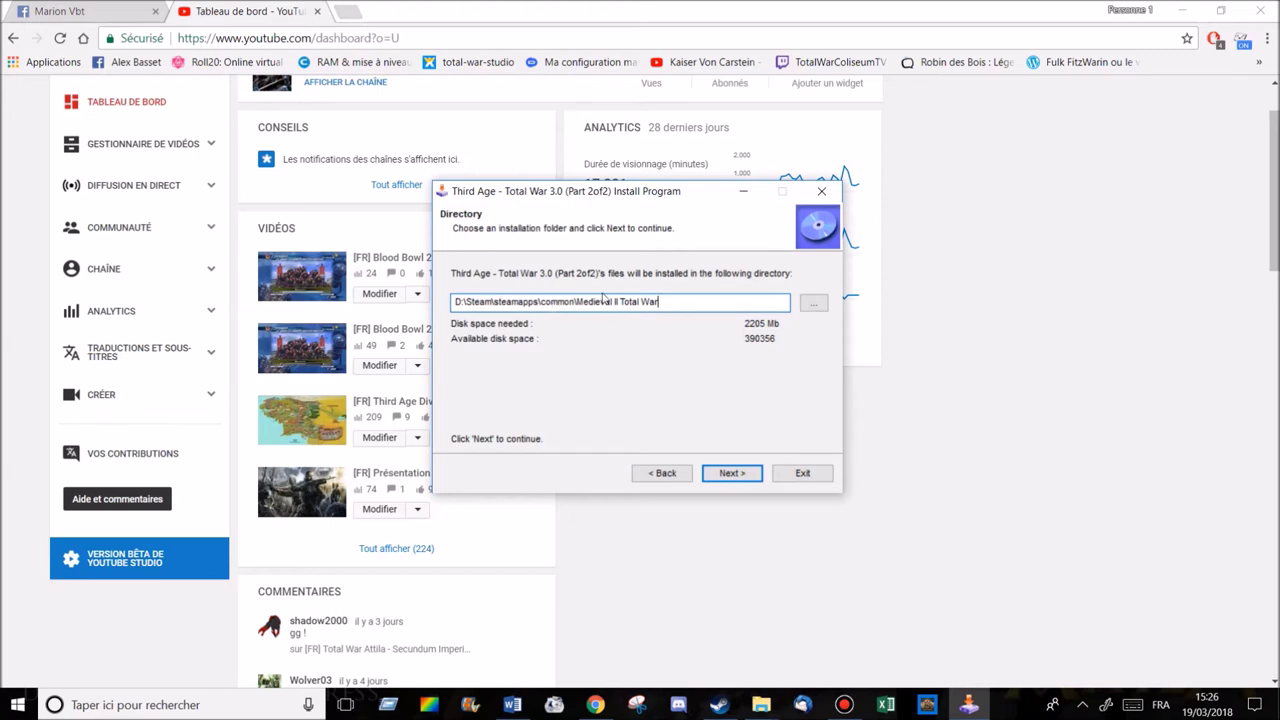
{"action": "left_click", "coordinate": [731, 474]}
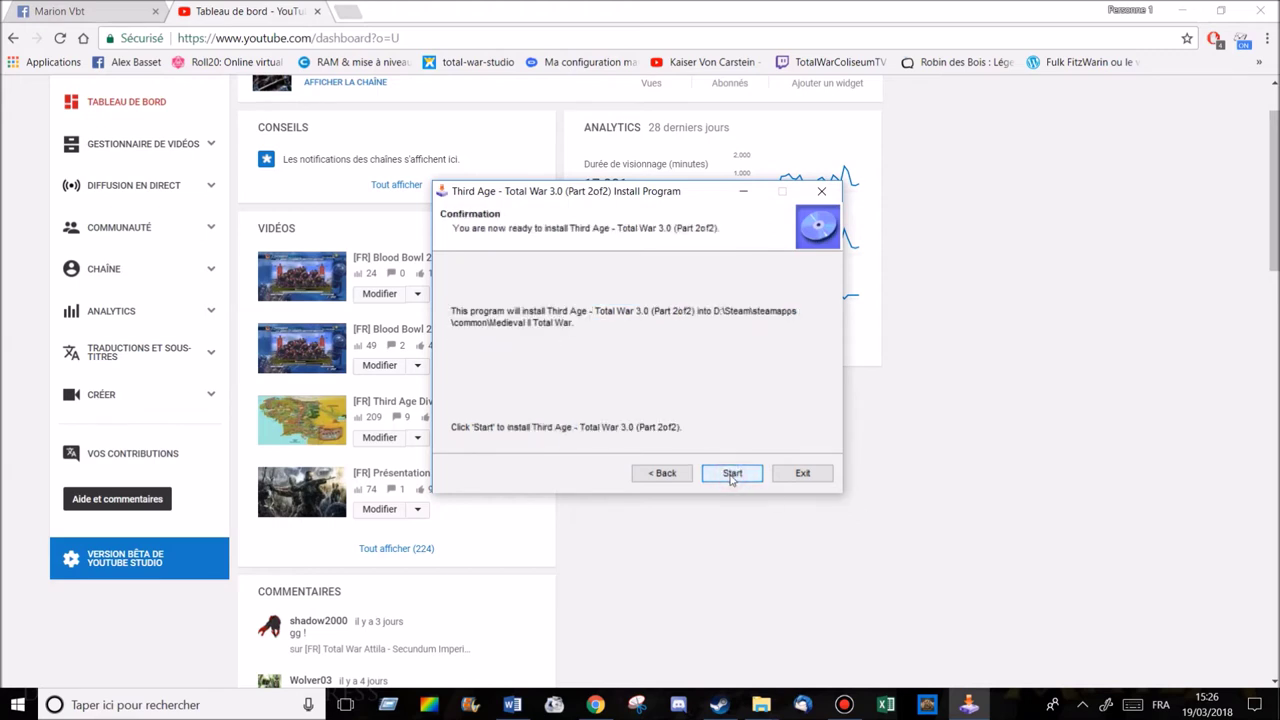
{"action": "left_click", "coordinate": [731, 474]}
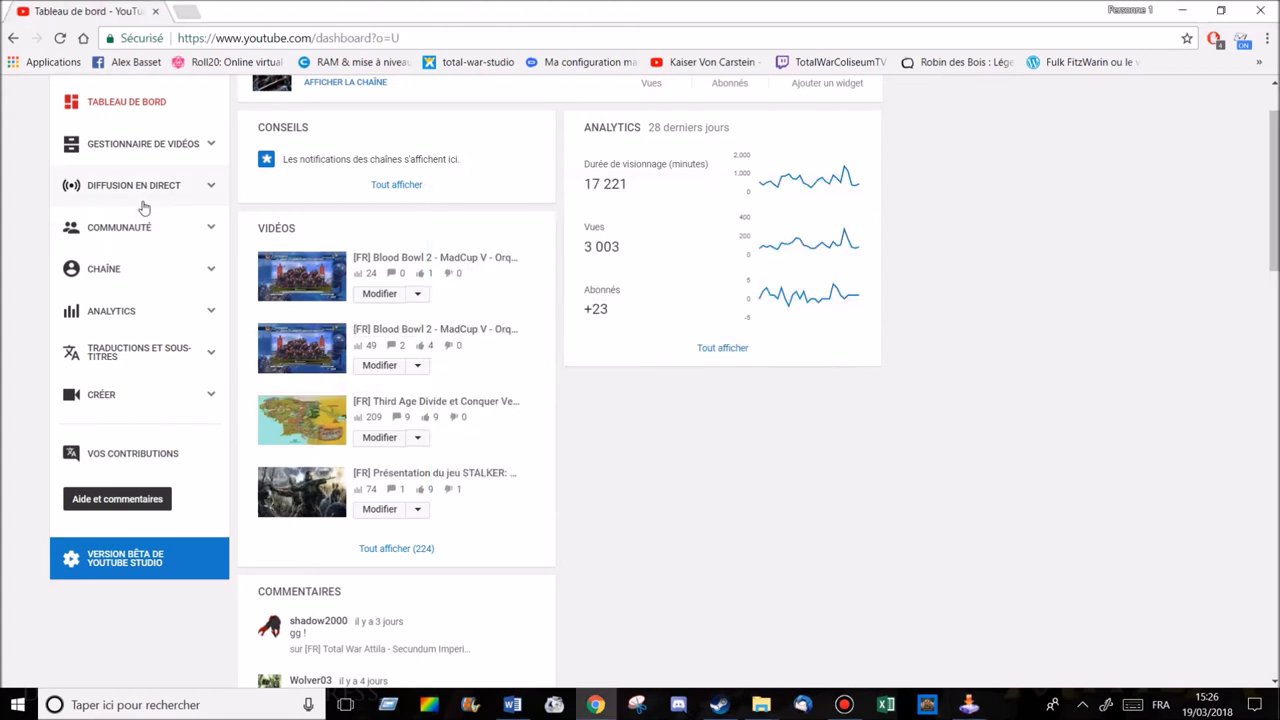
{"action": "left_click", "coordinate": [1082, 705]}
{"action": "left_click", "coordinate": [598, 488]}
{"action": "left_click", "coordinate": [1187, 9]}
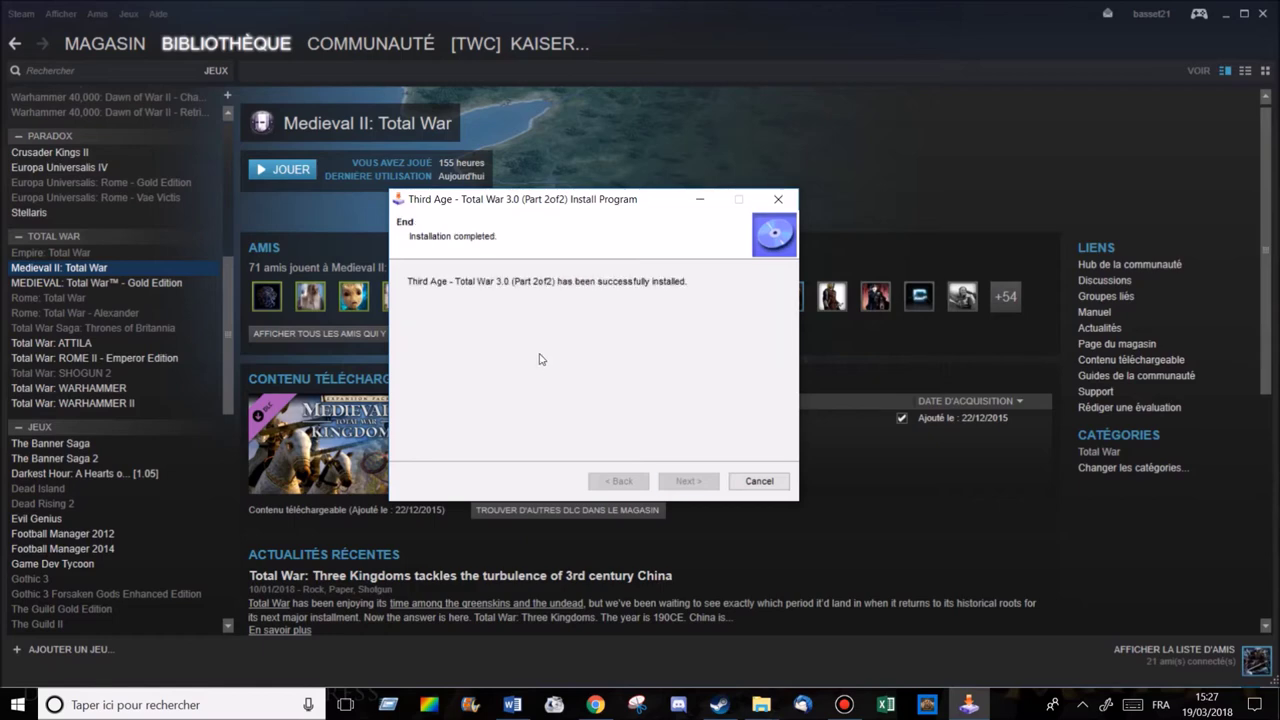
Step: Finish and close the Part 2of2 installer, minimize Steam and return to the Third Age Total War folder with nothing selected
{"action": "left_click", "coordinate": [681, 480]}
{"action": "left_click", "coordinate": [748, 480]}
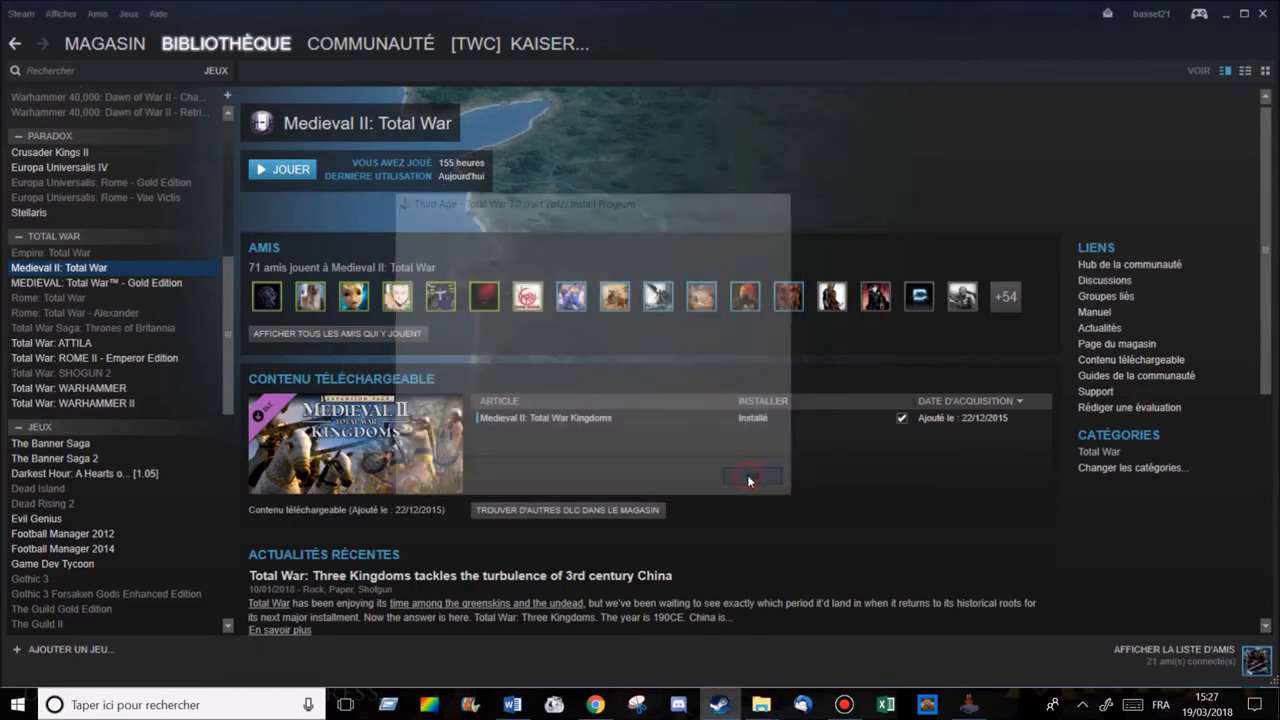
{"action": "left_click", "coordinate": [1228, 16]}
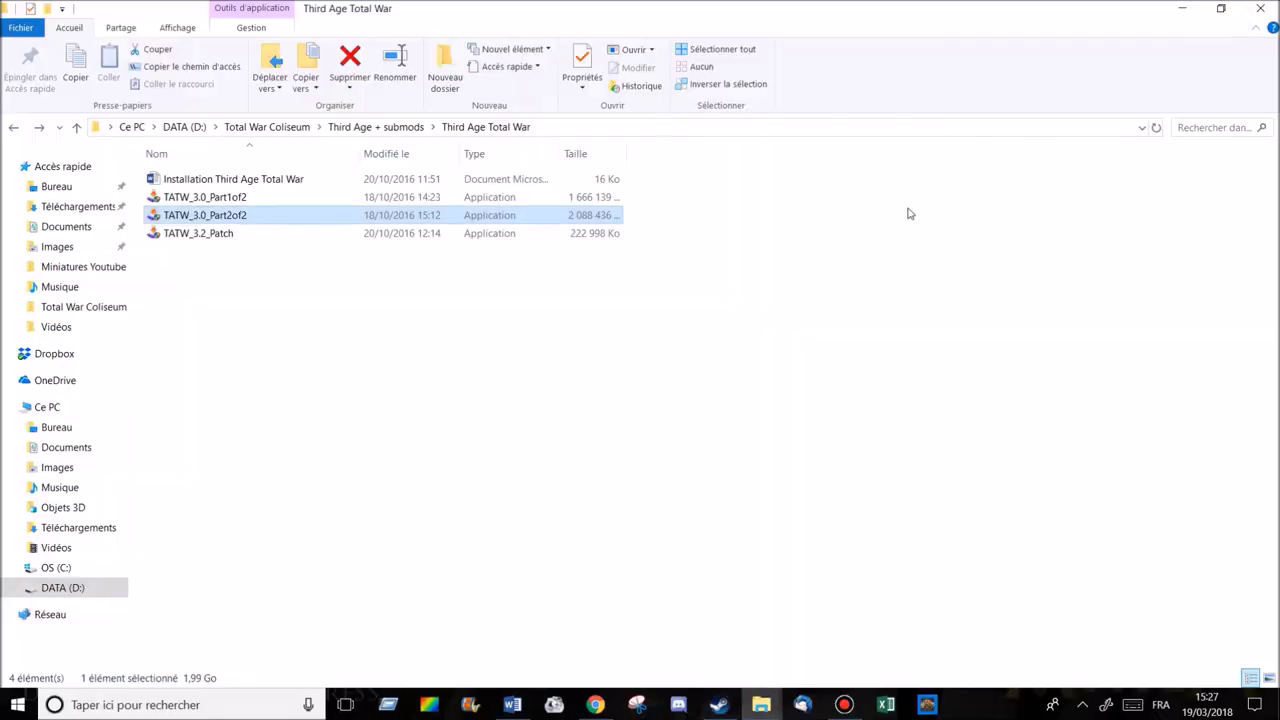
{"action": "left_click", "coordinate": [794, 298]}
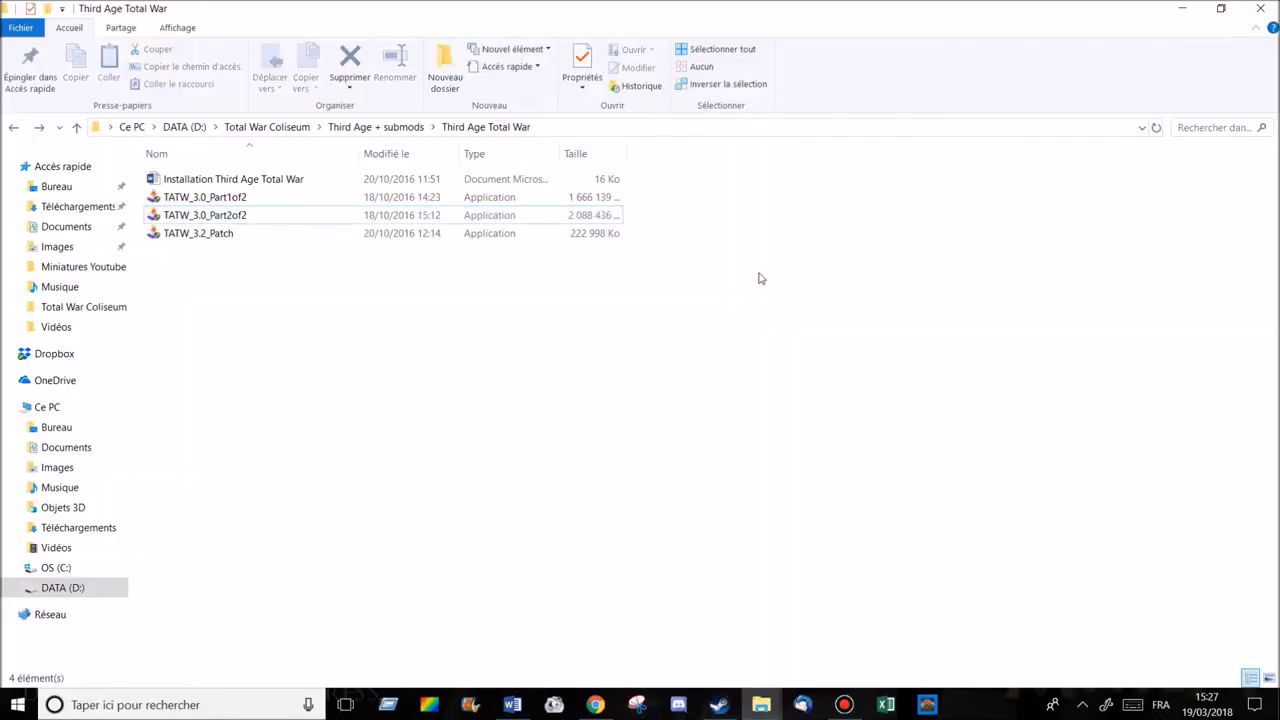
Step: Run TATW_3.2_Patch as administrator and agree to its license terms to reach the installation directory choice
{"action": "right_click", "coordinate": [294, 232]}
{"action": "left_click", "coordinate": [367, 262]}
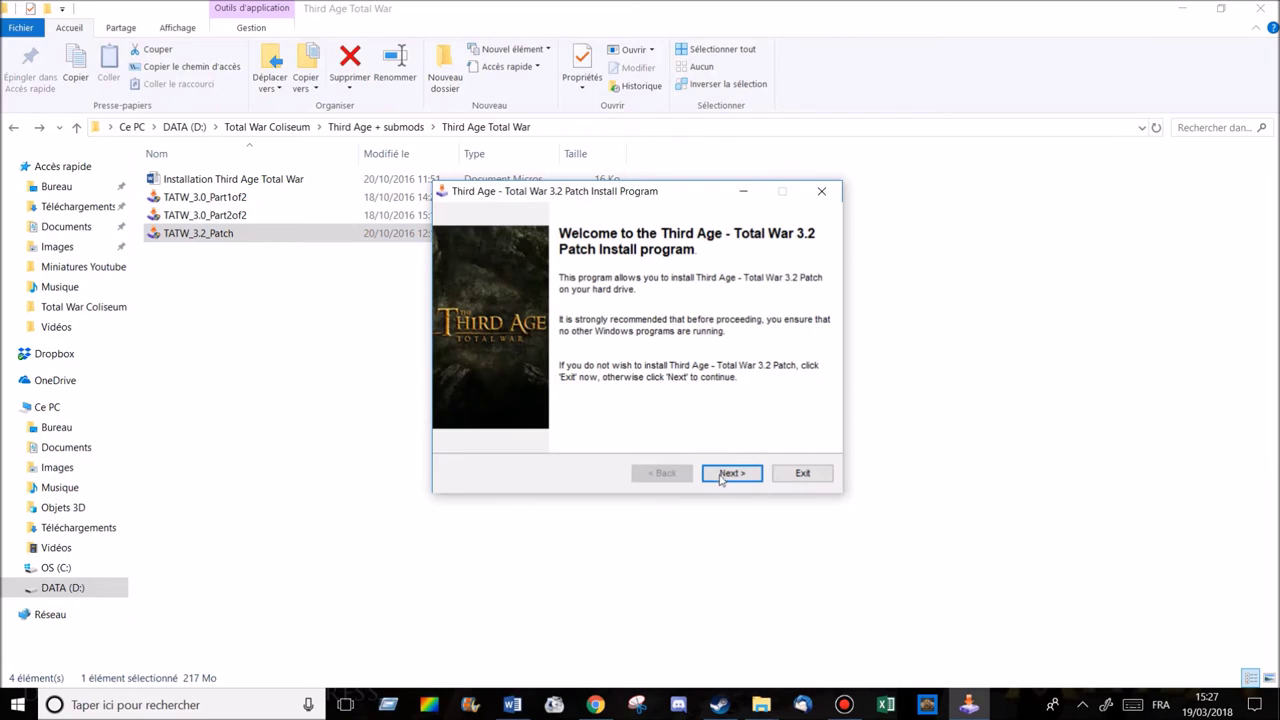
{"action": "left_click", "coordinate": [728, 474]}
{"action": "left_click", "coordinate": [730, 475]}
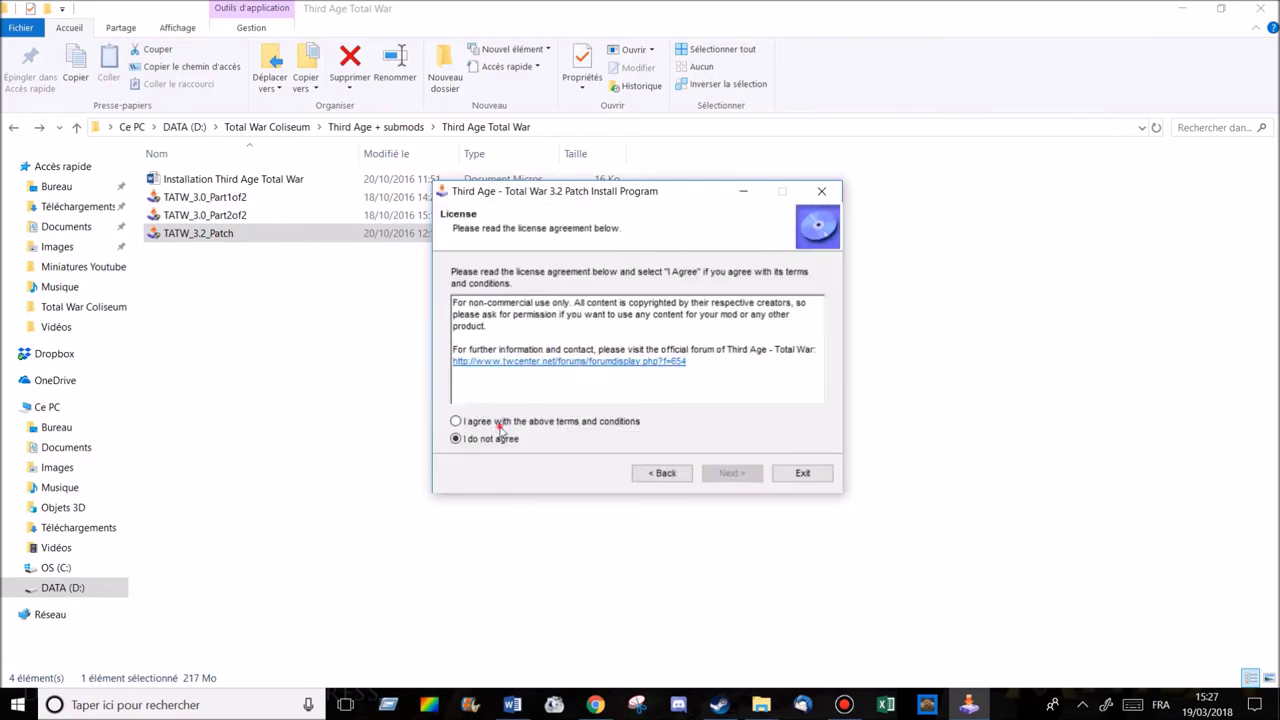
{"action": "left_click", "coordinate": [580, 422]}
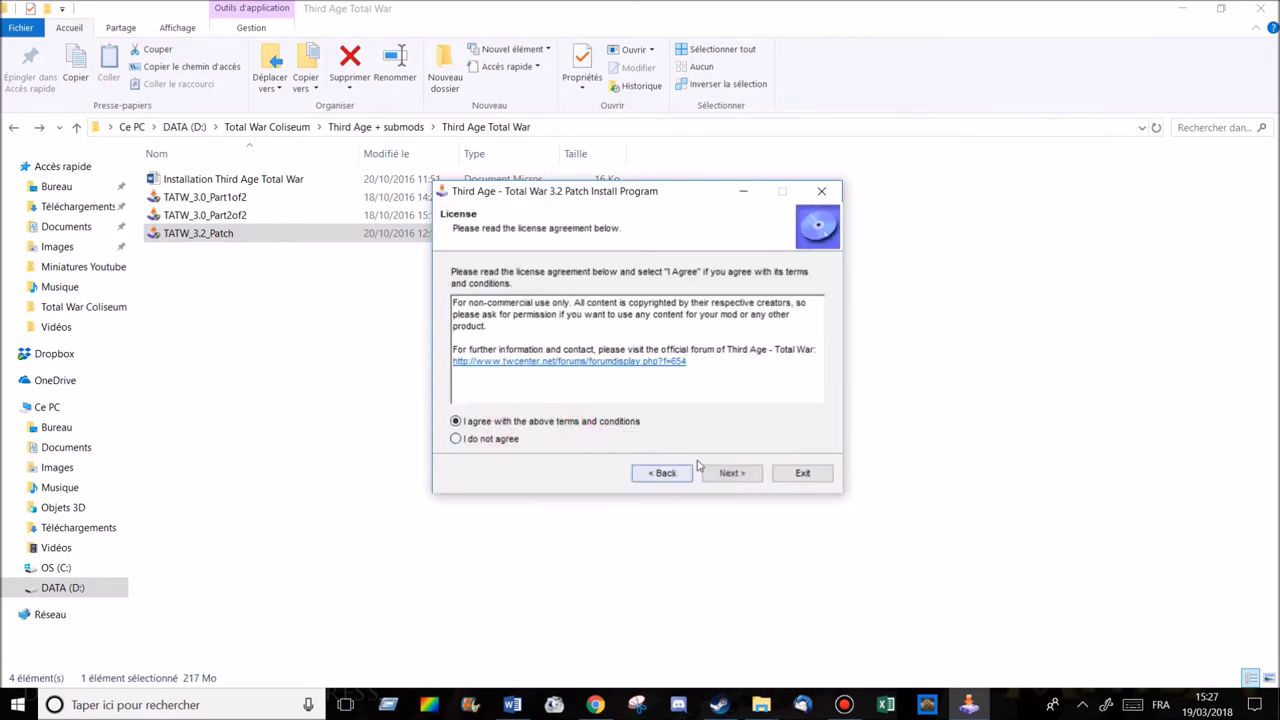
{"action": "left_click", "coordinate": [731, 473]}
Step: Set the 3.2 patch's installation folder to D:\Steam\steamapps\common\Medieval II Total War and start its installation
{"action": "left_click_drag", "start_coordinate": [709, 296], "coordinate": [455, 302]}
{"action": "key", "text": "BackSpace"}
{"action": "key", "text": "ctrl+v"}
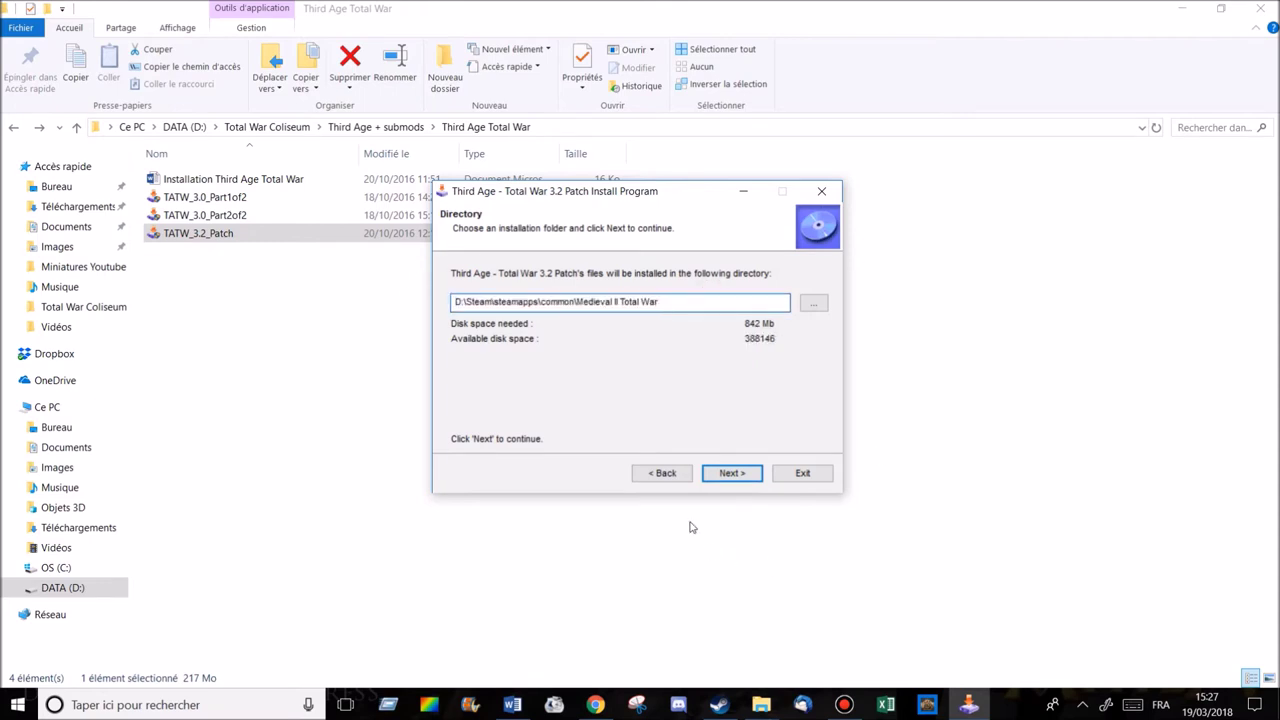
{"action": "left_click", "coordinate": [740, 474]}
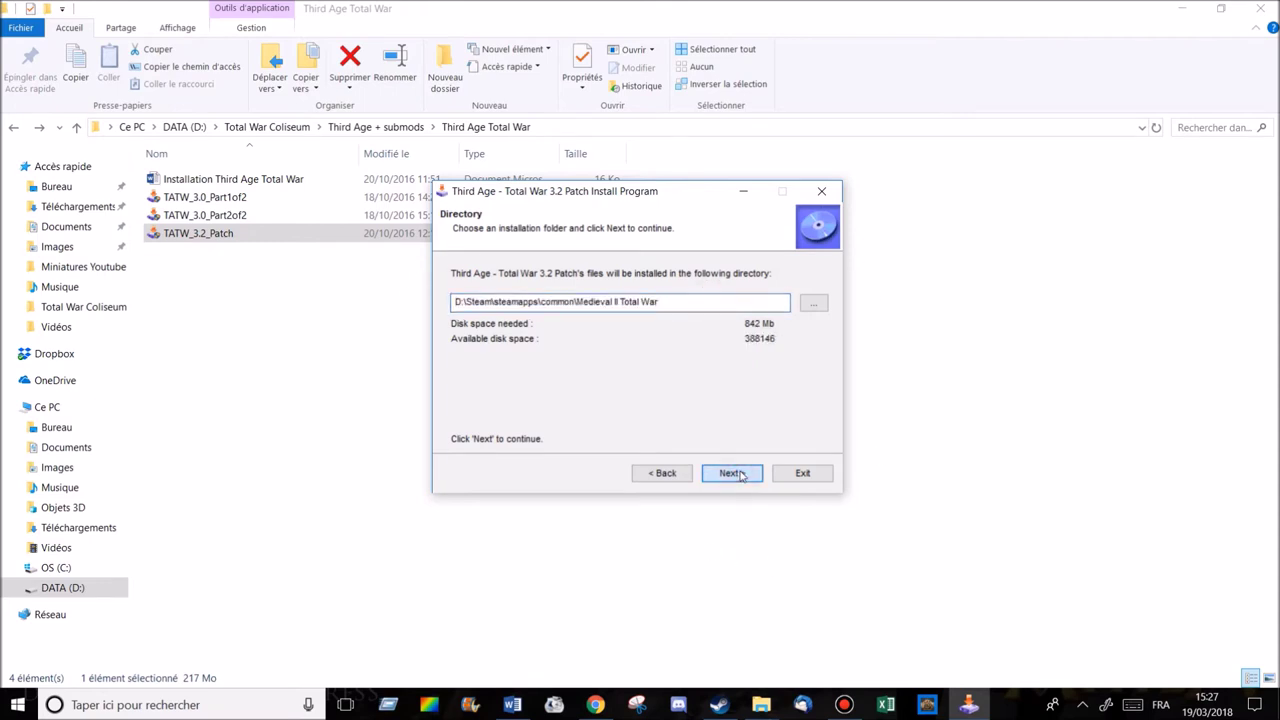
{"action": "left_click", "coordinate": [726, 478]}
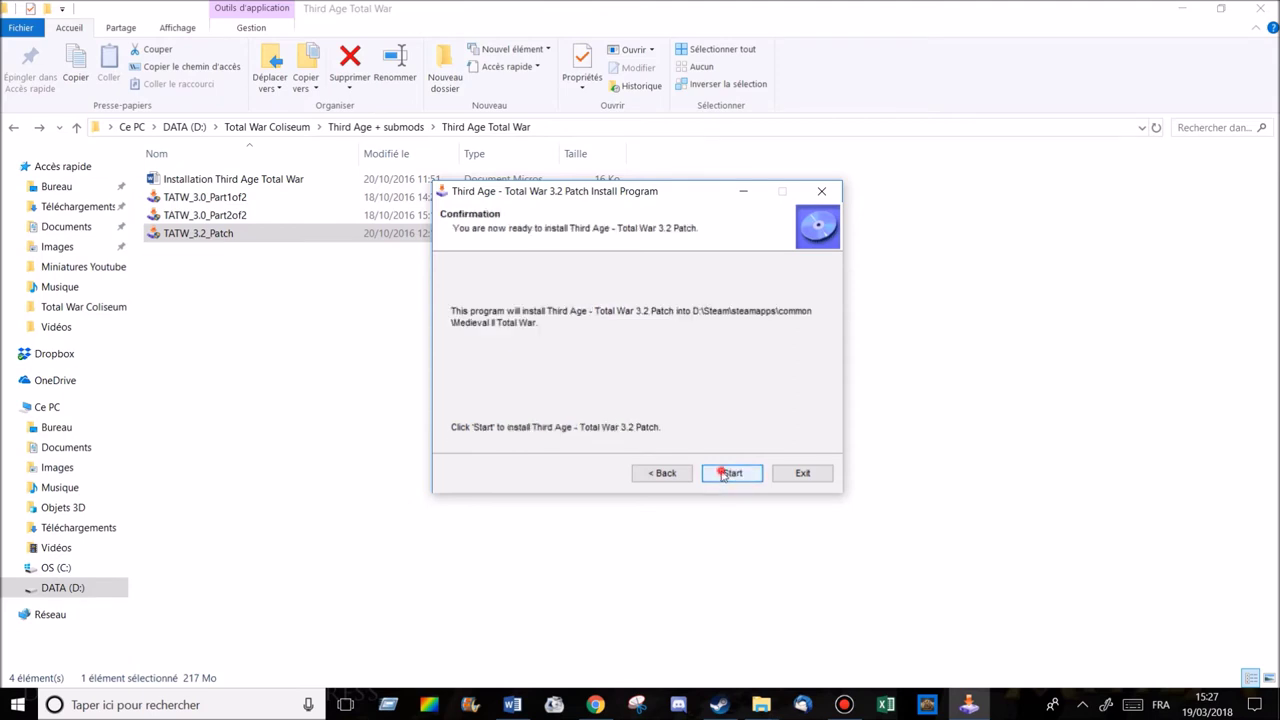
{"action": "left_click", "coordinate": [723, 475]}
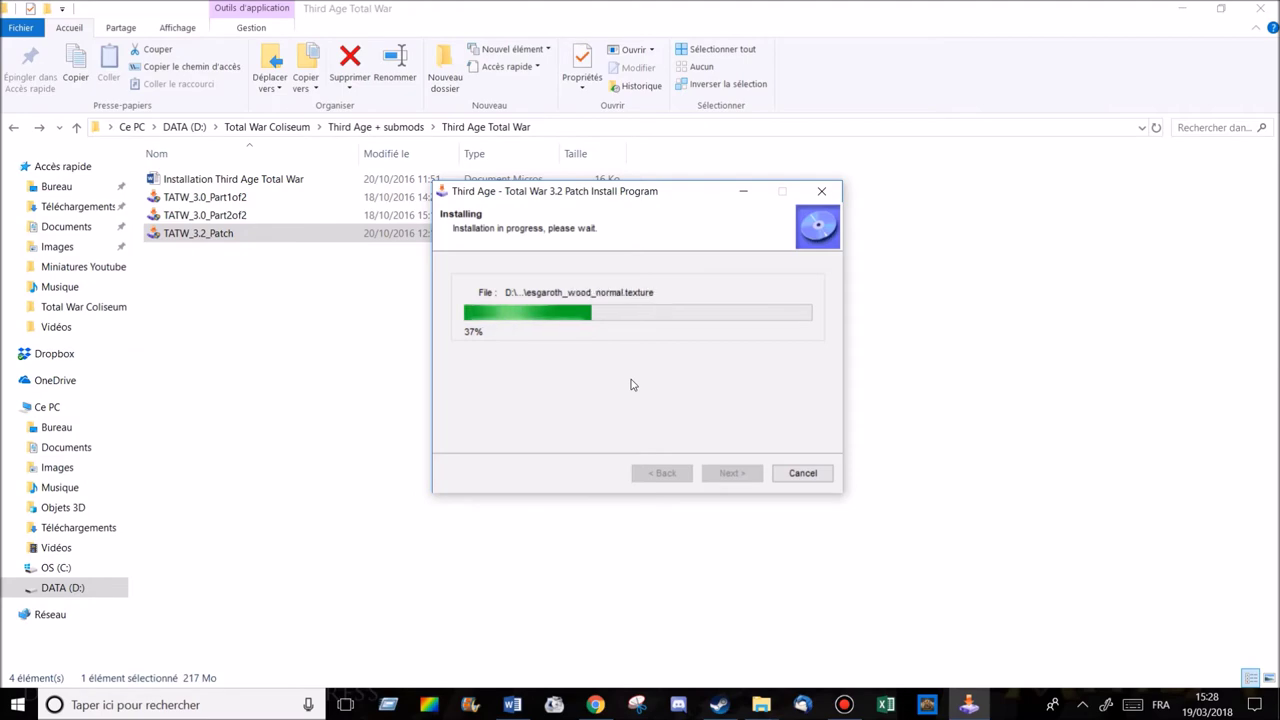
Step: Close the Third Age Total War folder window, then finish and exit the 3.2 patch installer
{"action": "left_click", "coordinate": [1100, 362]}
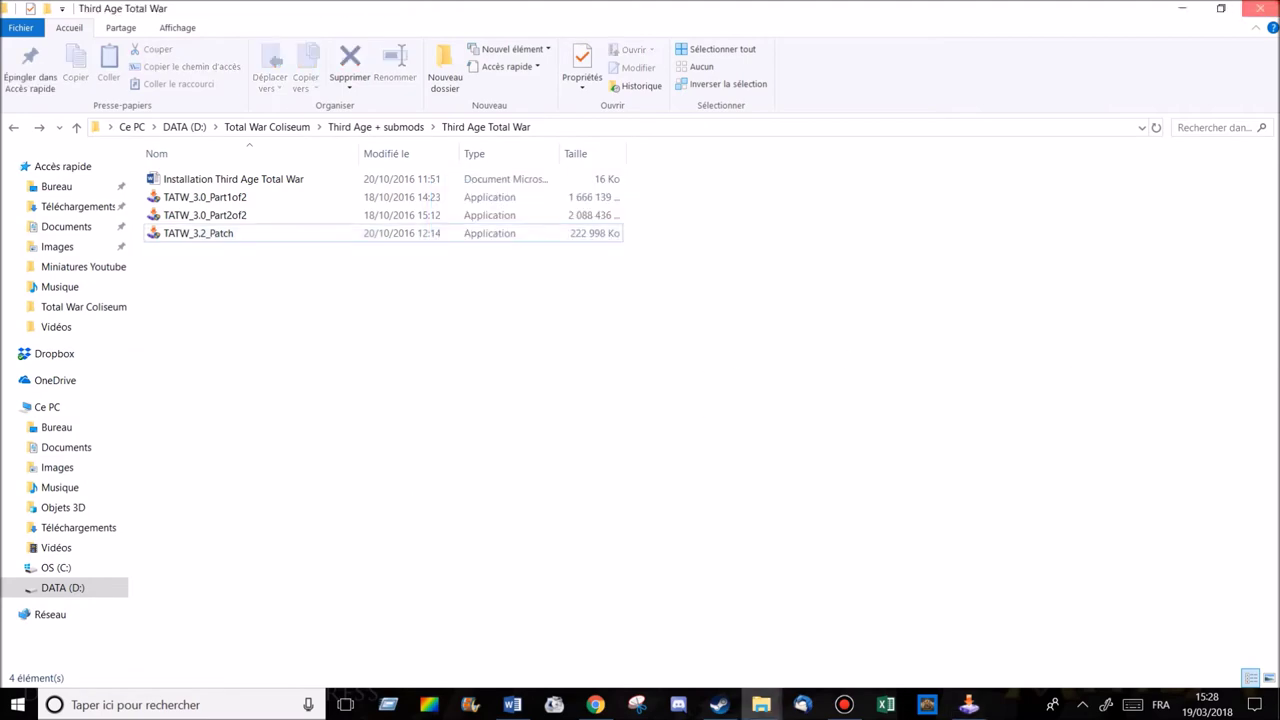
{"action": "left_click", "coordinate": [1260, 8]}
{"action": "left_click", "coordinate": [1190, 347]}
{"action": "left_click", "coordinate": [1260, 8]}
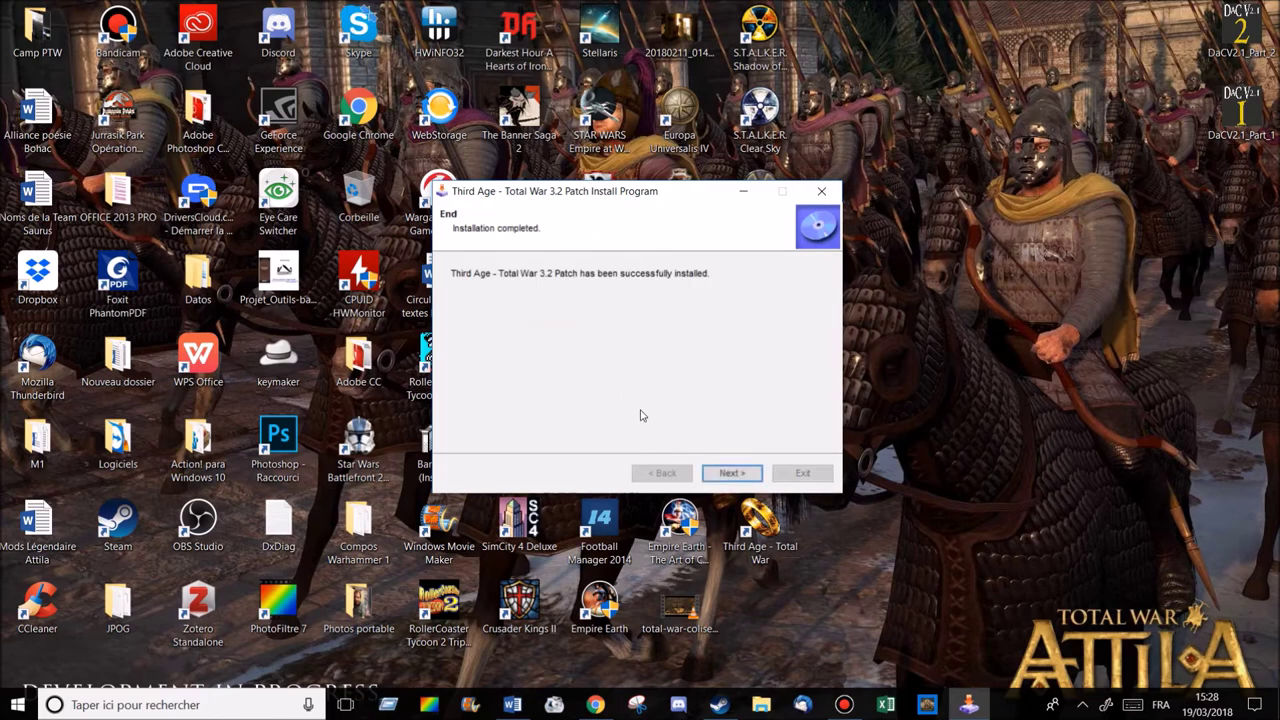
{"action": "left_click", "coordinate": [728, 472]}
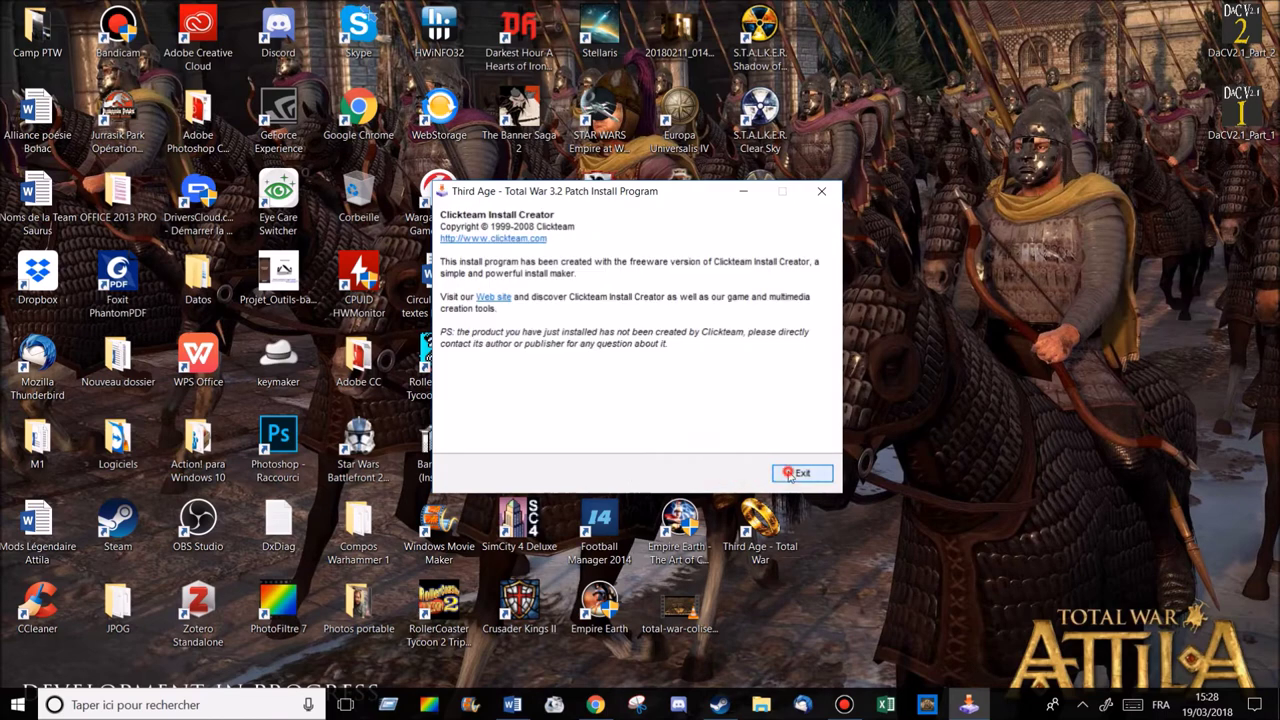
{"action": "left_click", "coordinate": [801, 474]}
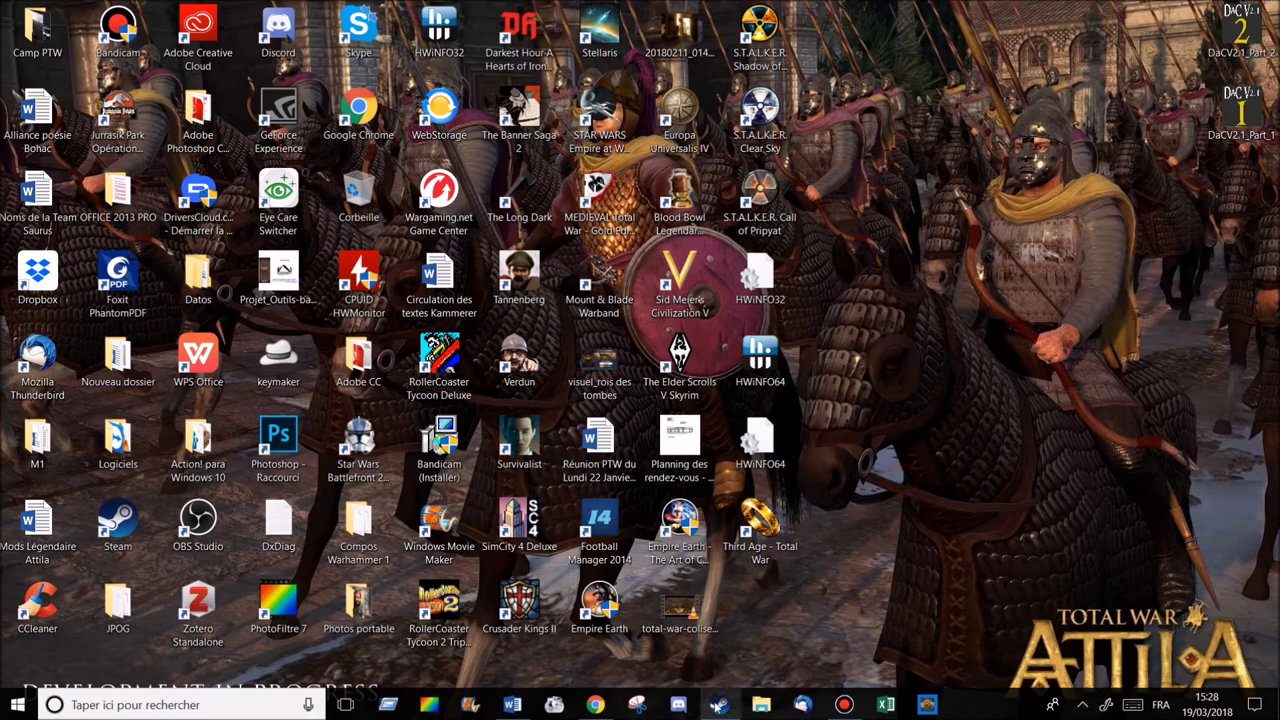
Step: Open a new file explorer window and browse to D:\Steam\steamapps
{"action": "left_click", "coordinate": [763, 705]}
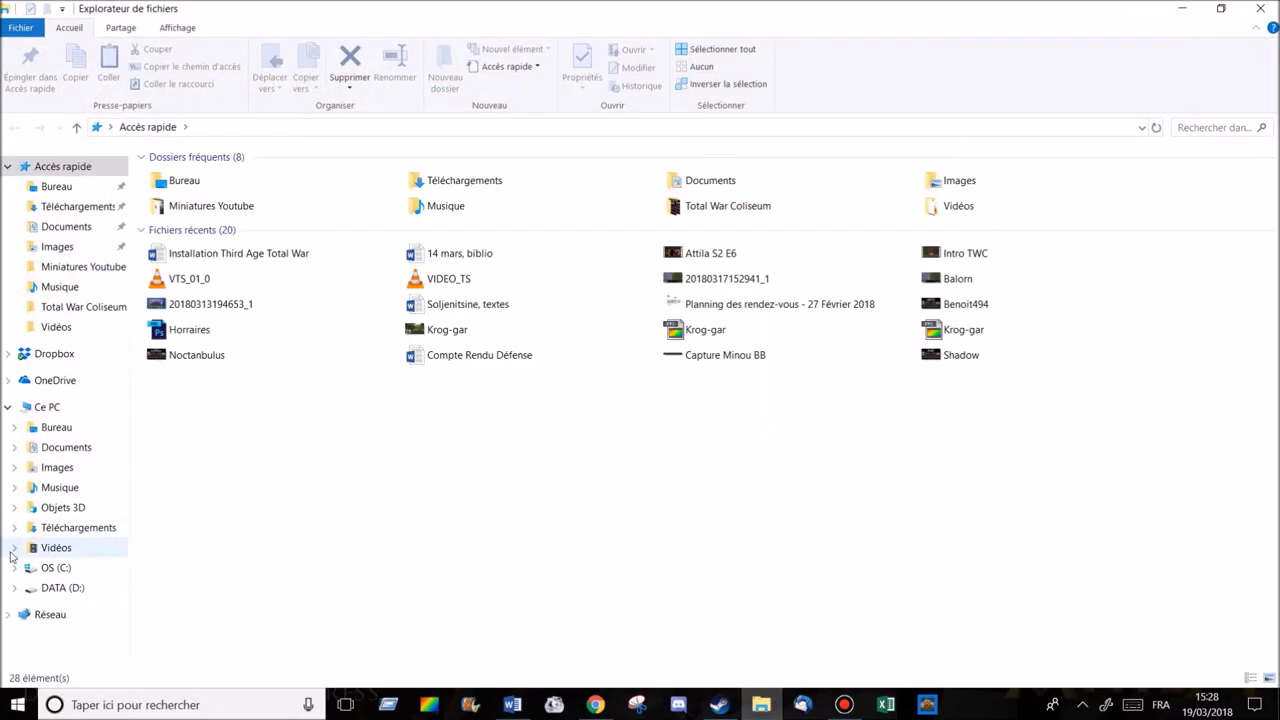
{"action": "left_click", "coordinate": [41, 582]}
{"action": "scroll", "coordinate": [197, 406], "scroll_direction": "down", "scroll_amount": 1}
{"action": "left_click", "coordinate": [199, 368]}
{"action": "double_click", "coordinate": [199, 368]}
{"action": "scroll", "coordinate": [205, 350], "scroll_direction": "down", "scroll_amount": 2}
{"action": "left_click", "coordinate": [197, 408]}
{"action": "double_click", "coordinate": [197, 408]}
{"action": "scroll", "coordinate": [175, 652], "scroll_direction": "down", "scroll_amount": 10}
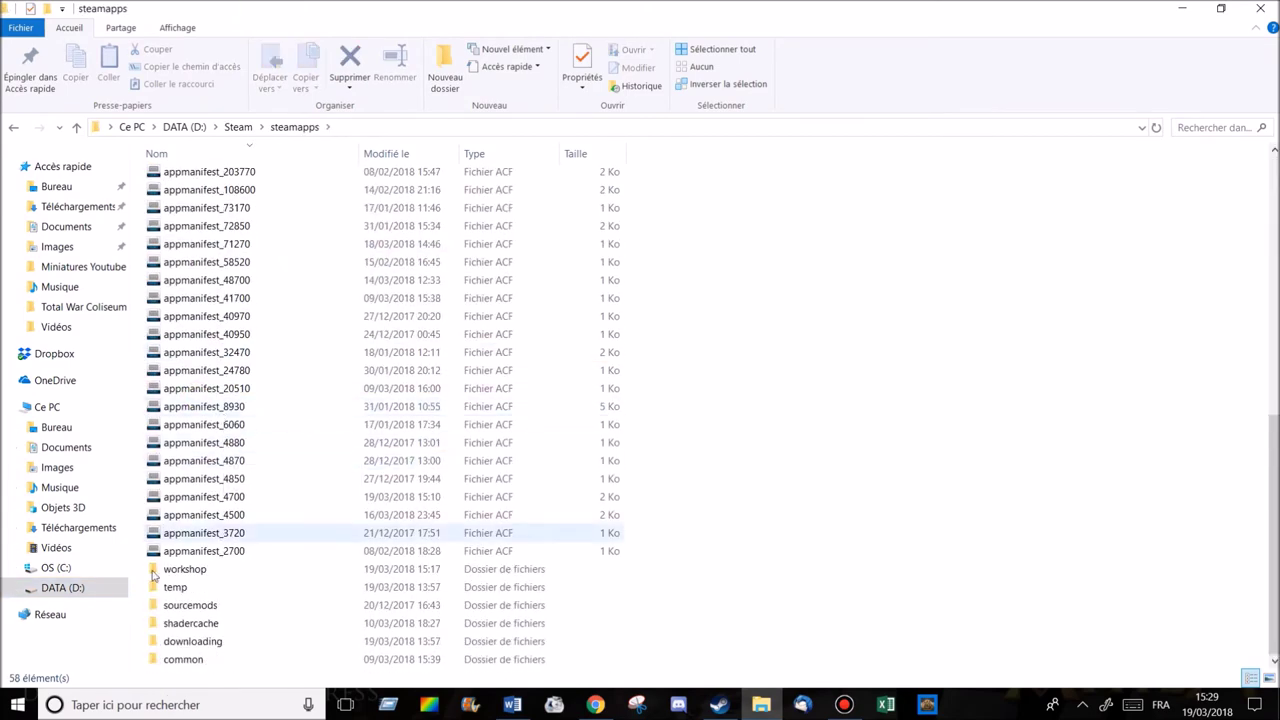
Step: Open the mods folder of the game under common\Medieval II Total War
{"action": "left_click", "coordinate": [175, 656]}
{"action": "double_click", "coordinate": [175, 656]}
{"action": "scroll", "coordinate": [243, 269], "scroll_direction": "down", "scroll_amount": 3}
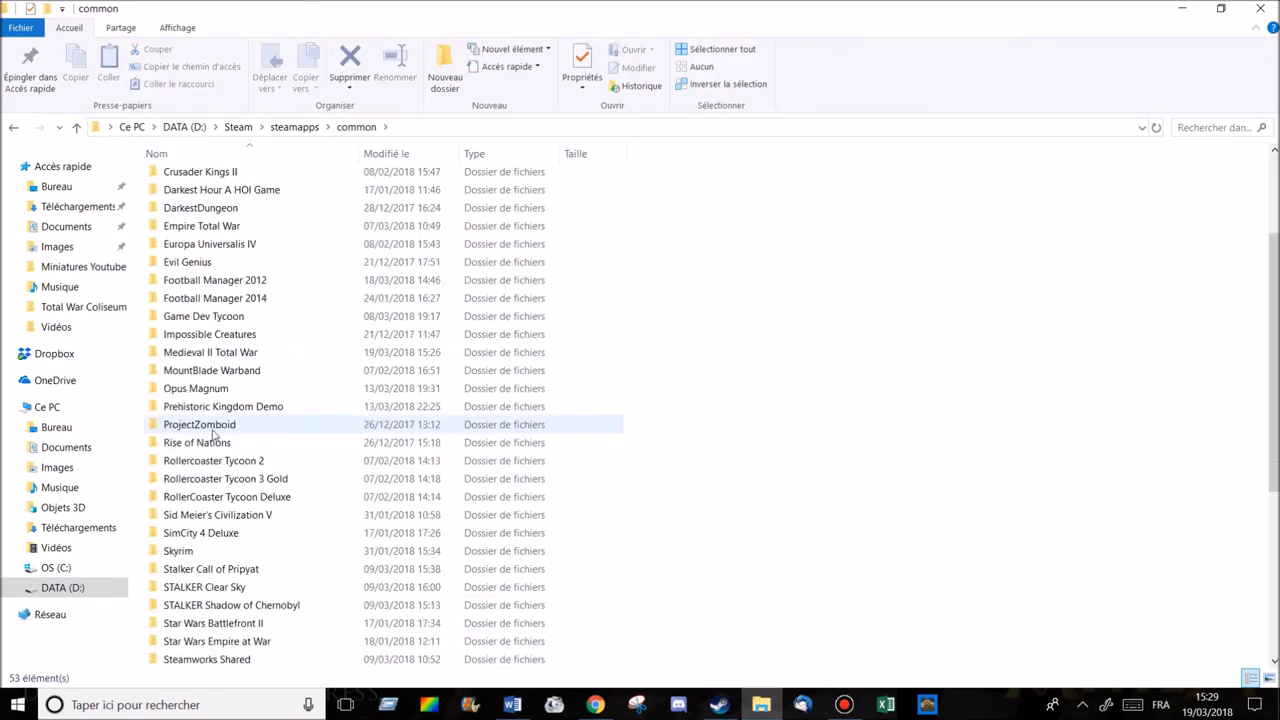
{"action": "left_click", "coordinate": [226, 351]}
{"action": "double_click", "coordinate": [240, 350]}
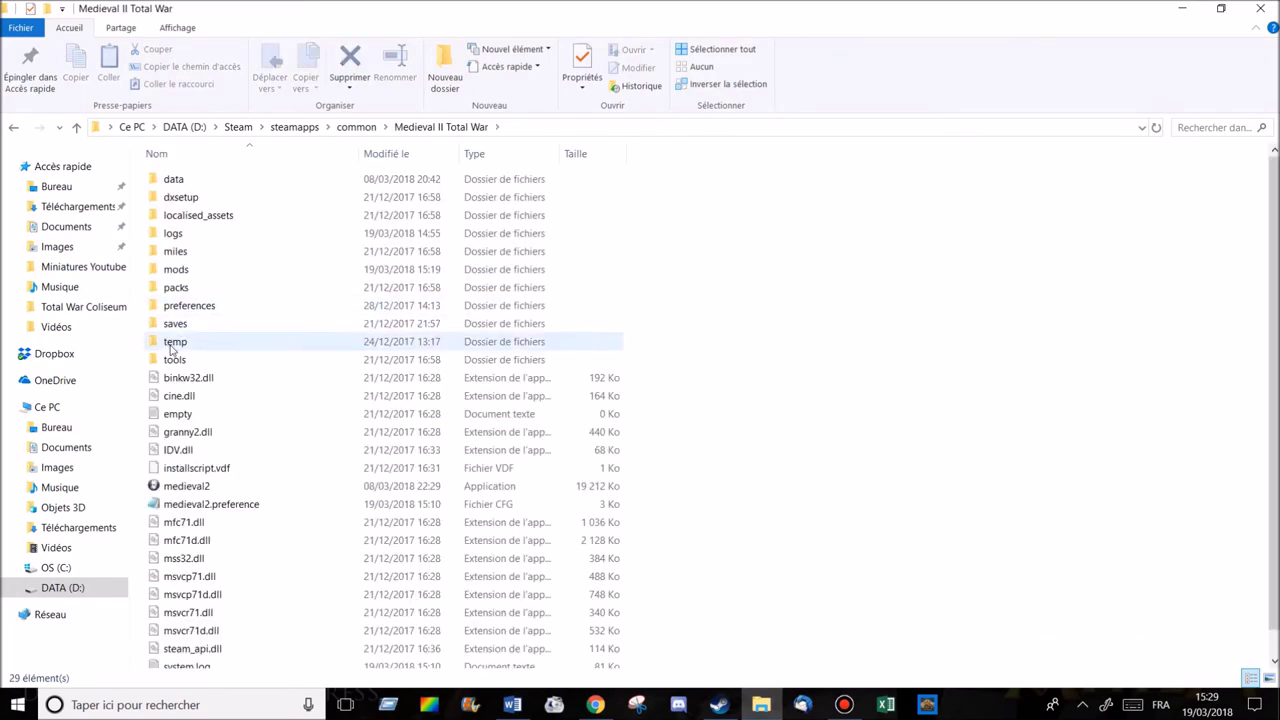
{"action": "double_click", "coordinate": [178, 270]}
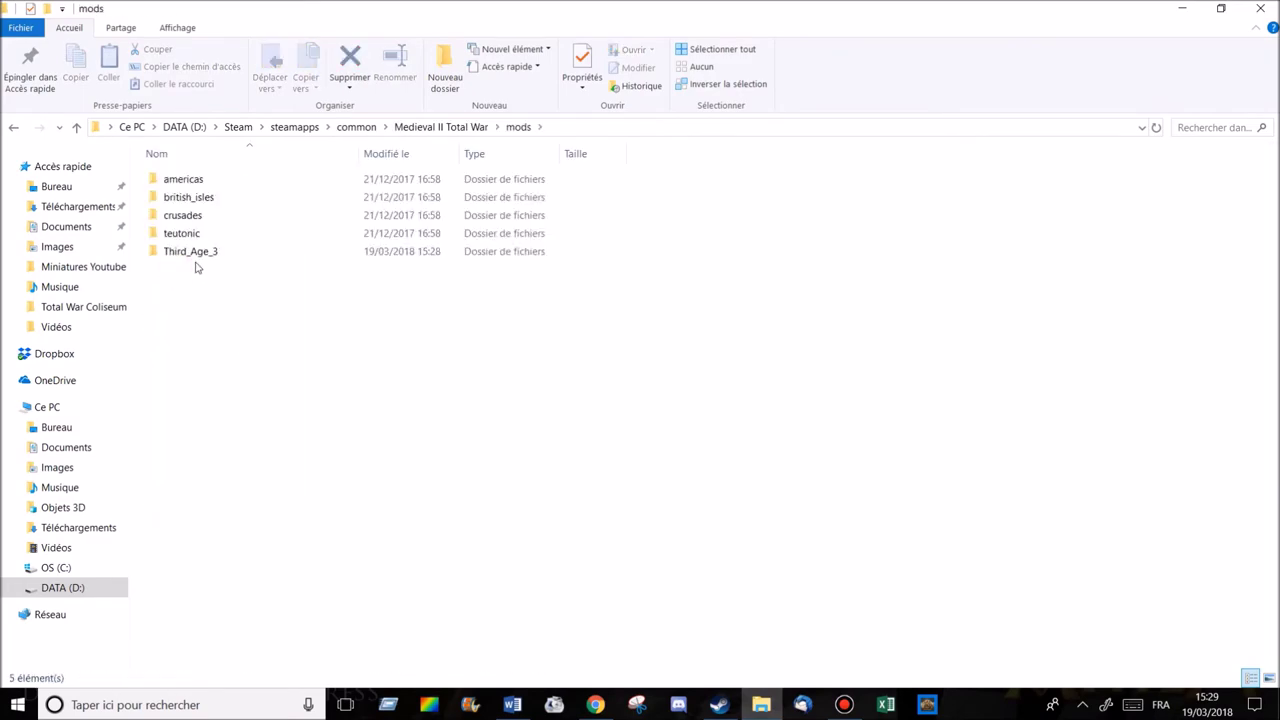
Step: Inspect the contents of the Third_Age_3 folder, return to mods and minimize the window
{"action": "left_click", "coordinate": [196, 258]}
{"action": "double_click", "coordinate": [196, 258]}
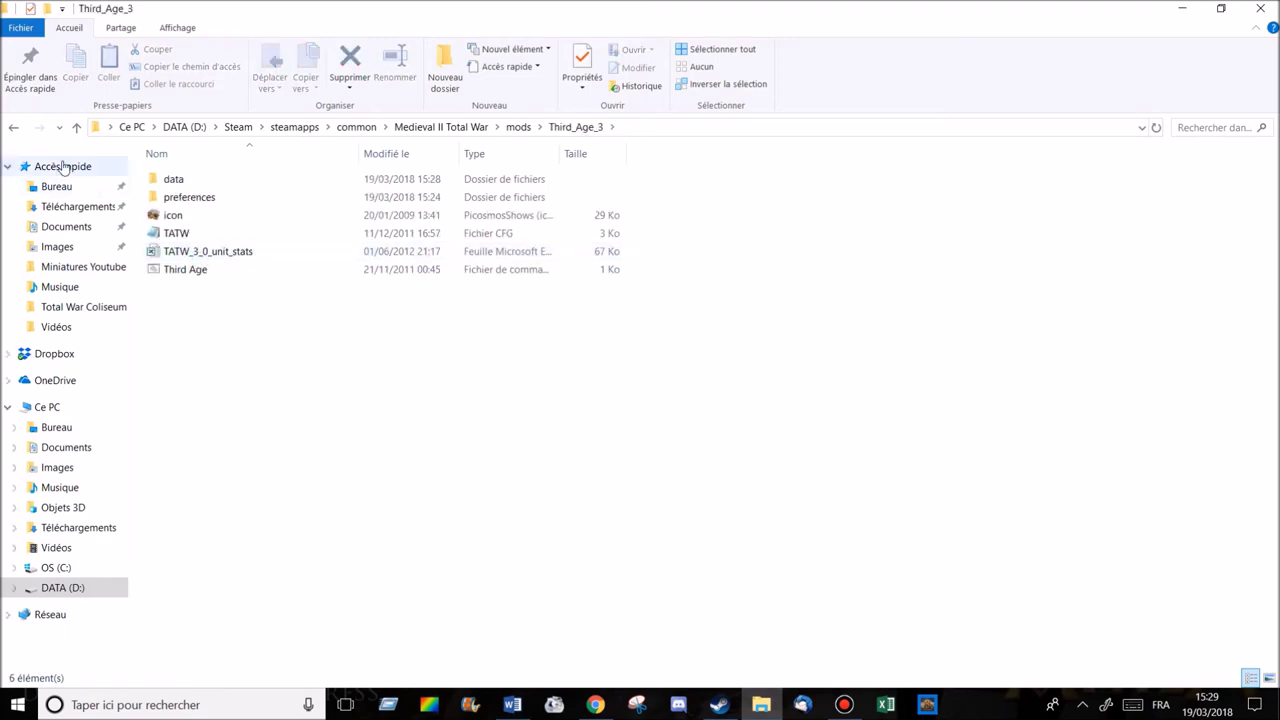
{"action": "left_click", "coordinate": [12, 127]}
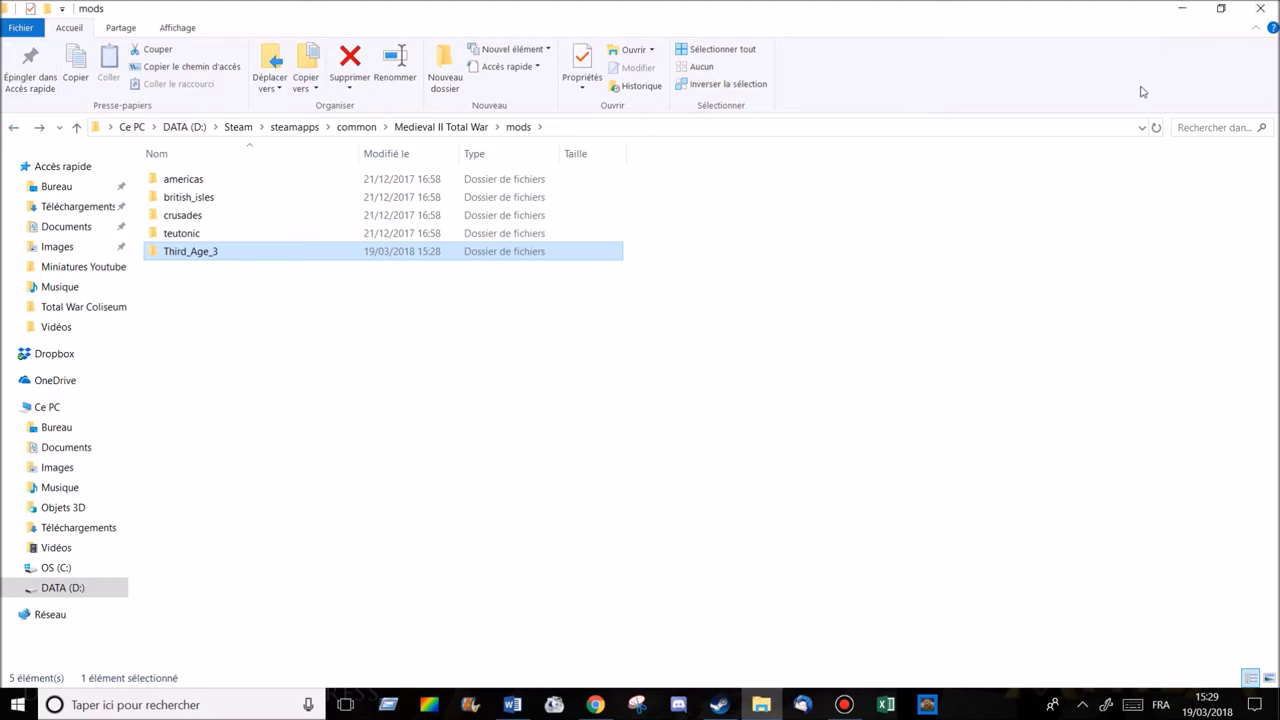
{"action": "left_click", "coordinate": [1181, 10]}
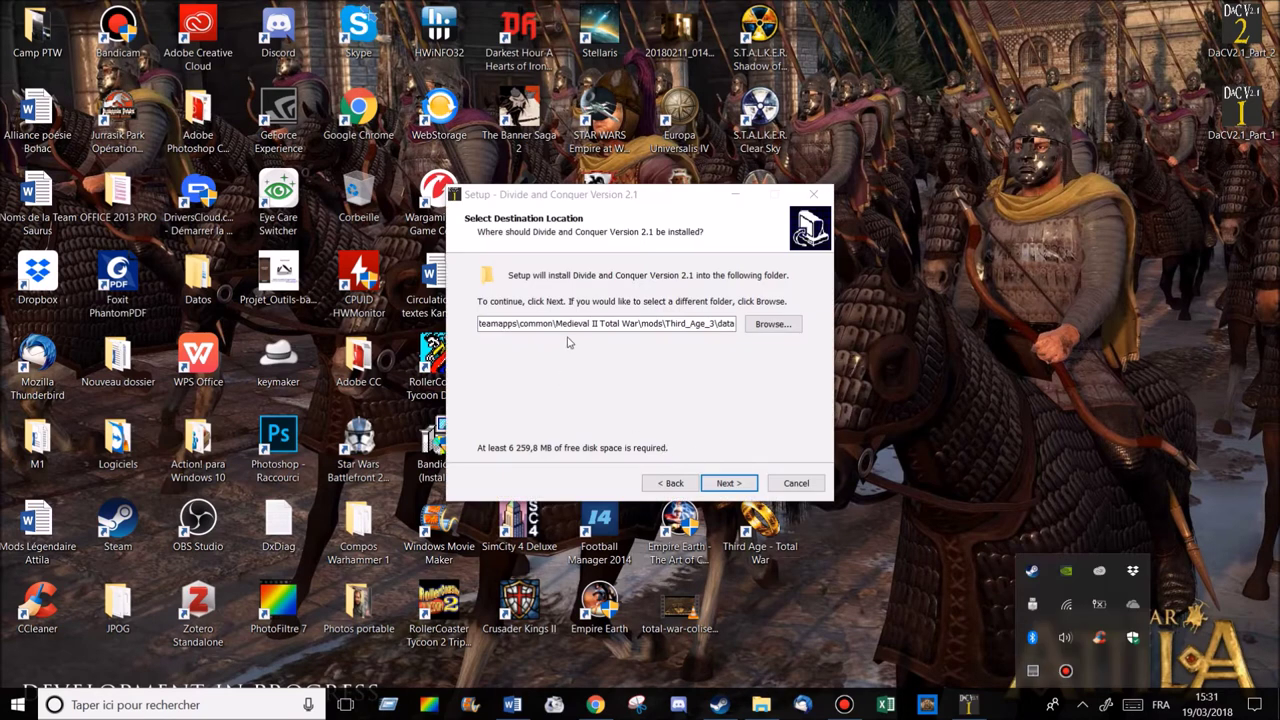
Step: Check and select the full Divide and Conquer Version 2.1 destination path, D:\Steam\steamapps\common\Medieval II Total War\mods\Third_Age_3\data
{"action": "left_click", "coordinate": [567, 342]}
{"action": "left_click", "coordinate": [485, 325]}
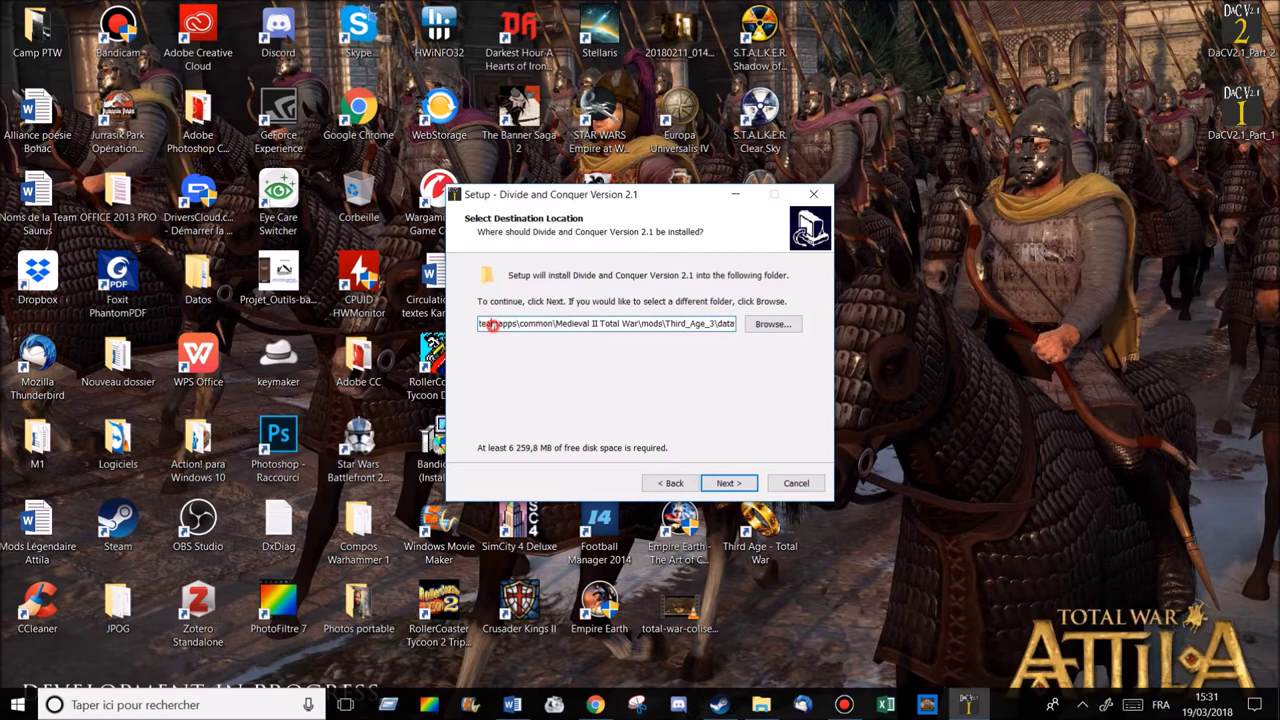
{"action": "key", "text": "Home"}
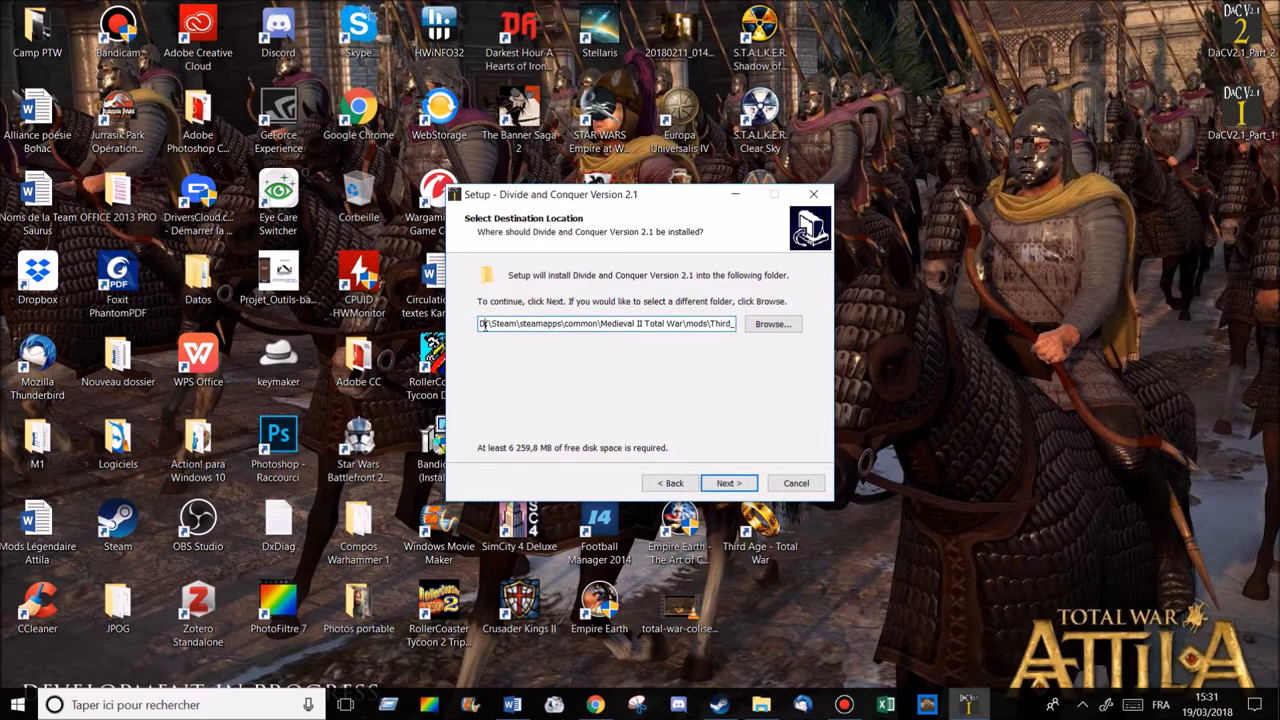
{"action": "left_click_drag", "start_coordinate": [479, 324], "coordinate": [503, 332]}
{"action": "left_click_drag", "start_coordinate": [492, 325], "coordinate": [701, 323]}
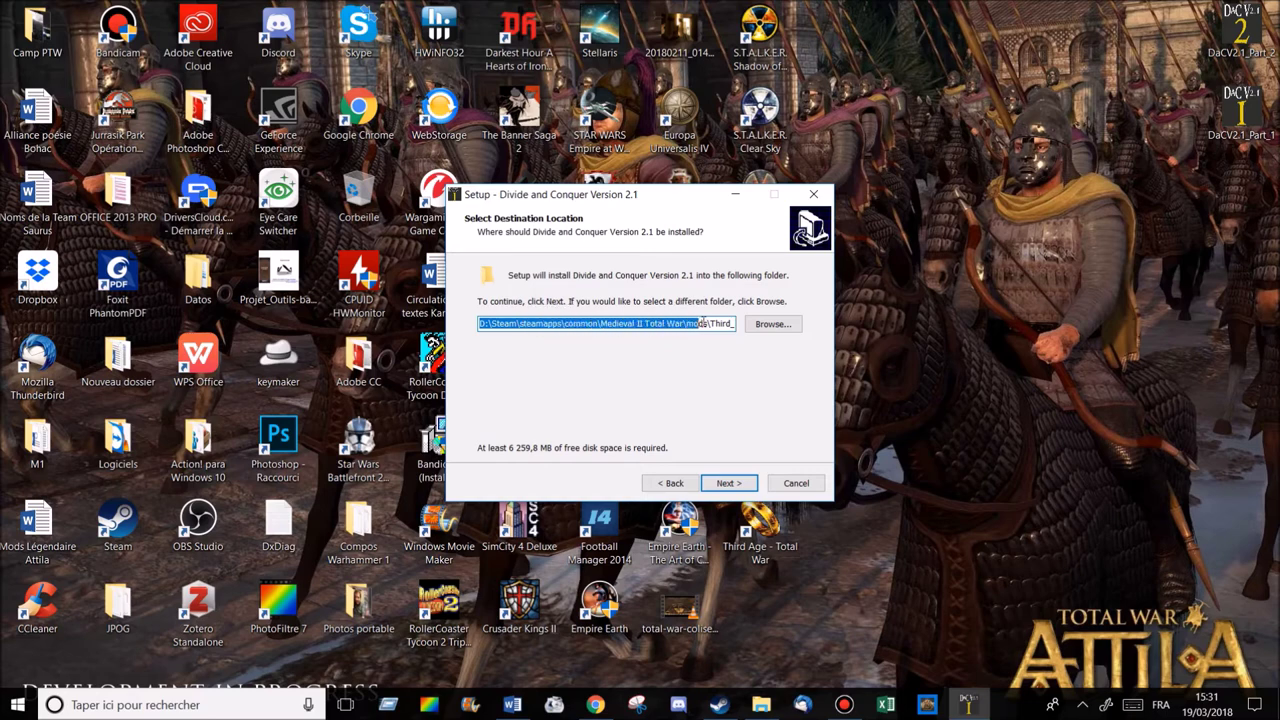
{"action": "left_click_drag", "start_coordinate": [705, 323], "coordinate": [746, 323]}
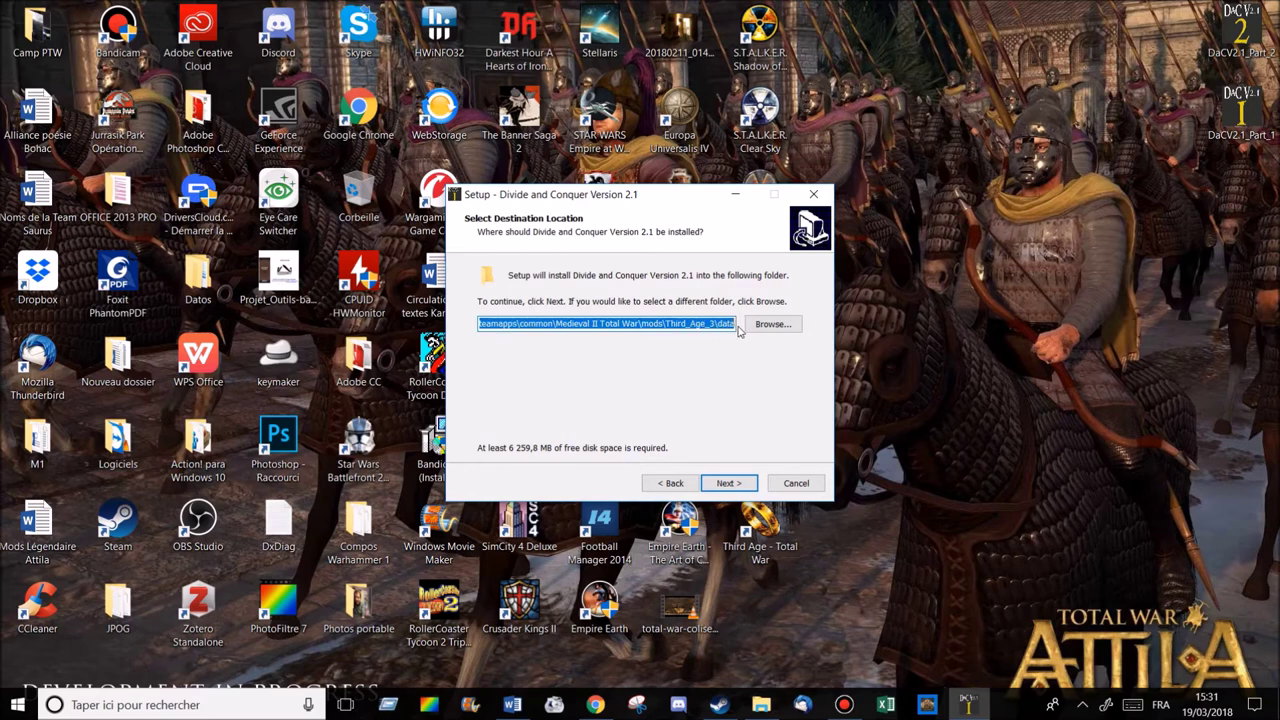
{"action": "right_click", "coordinate": [707, 314]}
{"action": "left_click", "coordinate": [725, 366]}
Step: Accept the destination, agree to install into the existing Third_Age_3\data folder and start installing Divide and Conquer Part 1
{"action": "left_click", "coordinate": [728, 484]}
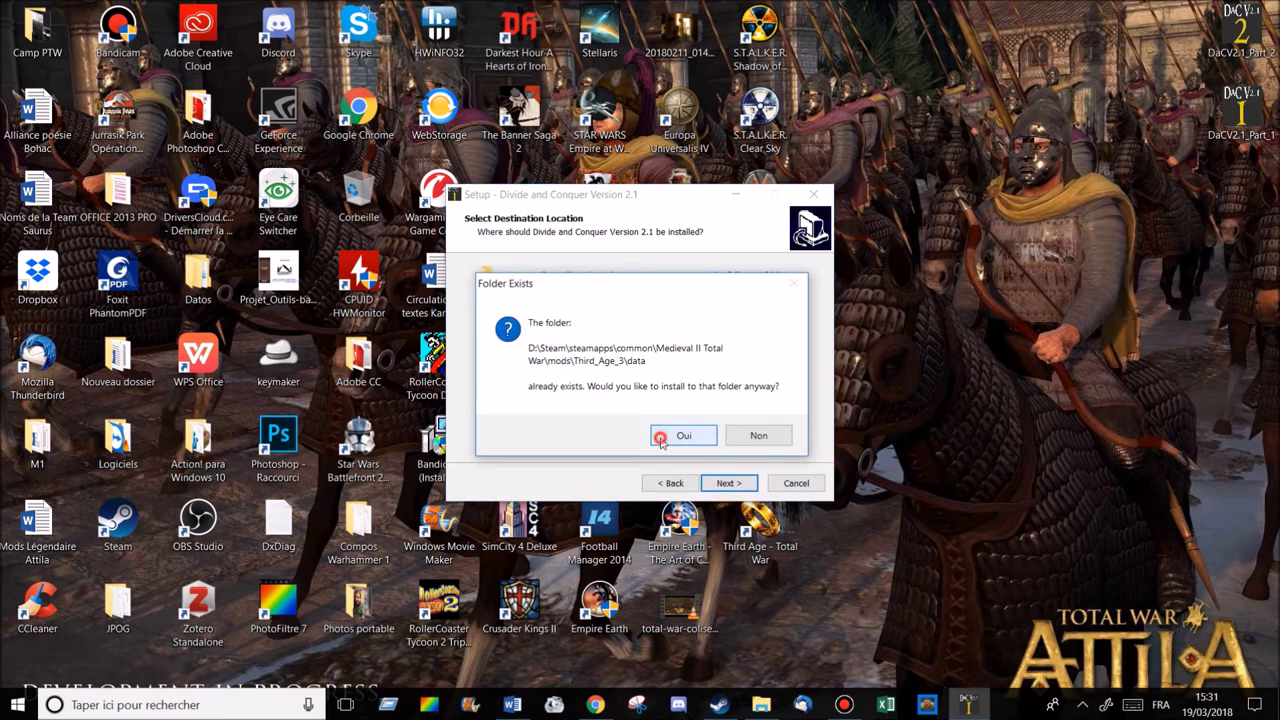
{"action": "left_click", "coordinate": [661, 443]}
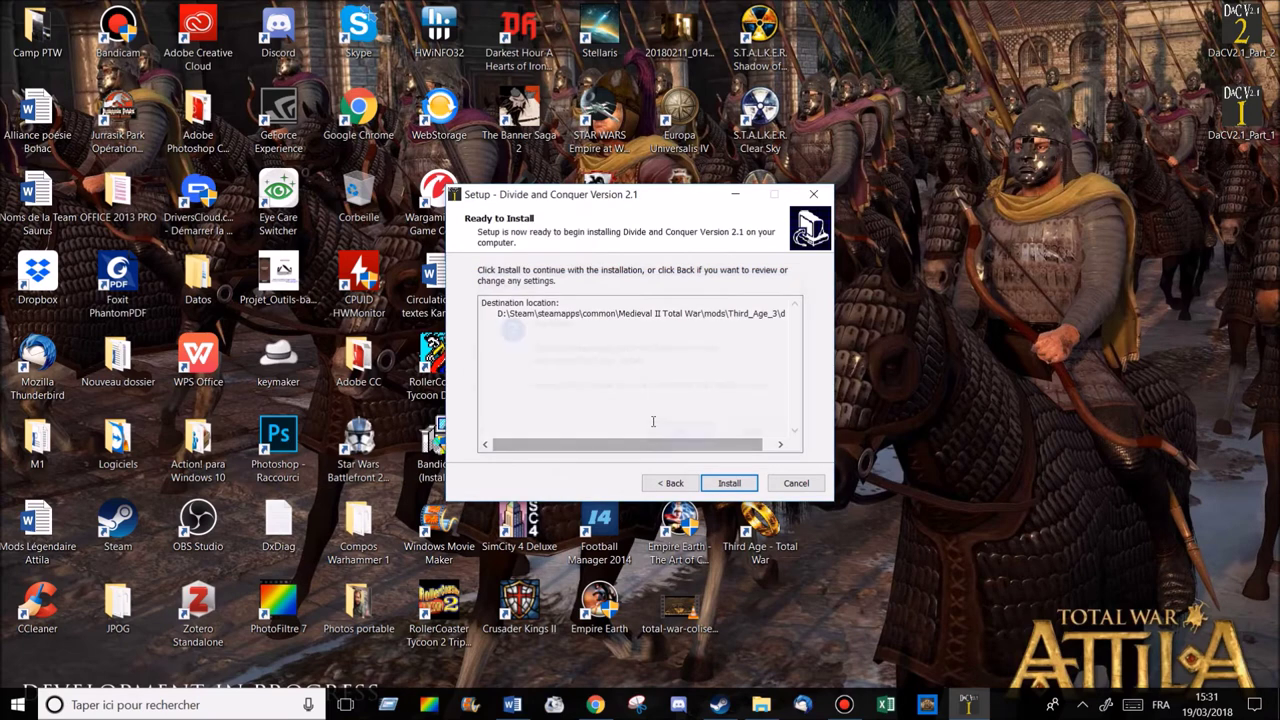
{"action": "left_click", "coordinate": [725, 488]}
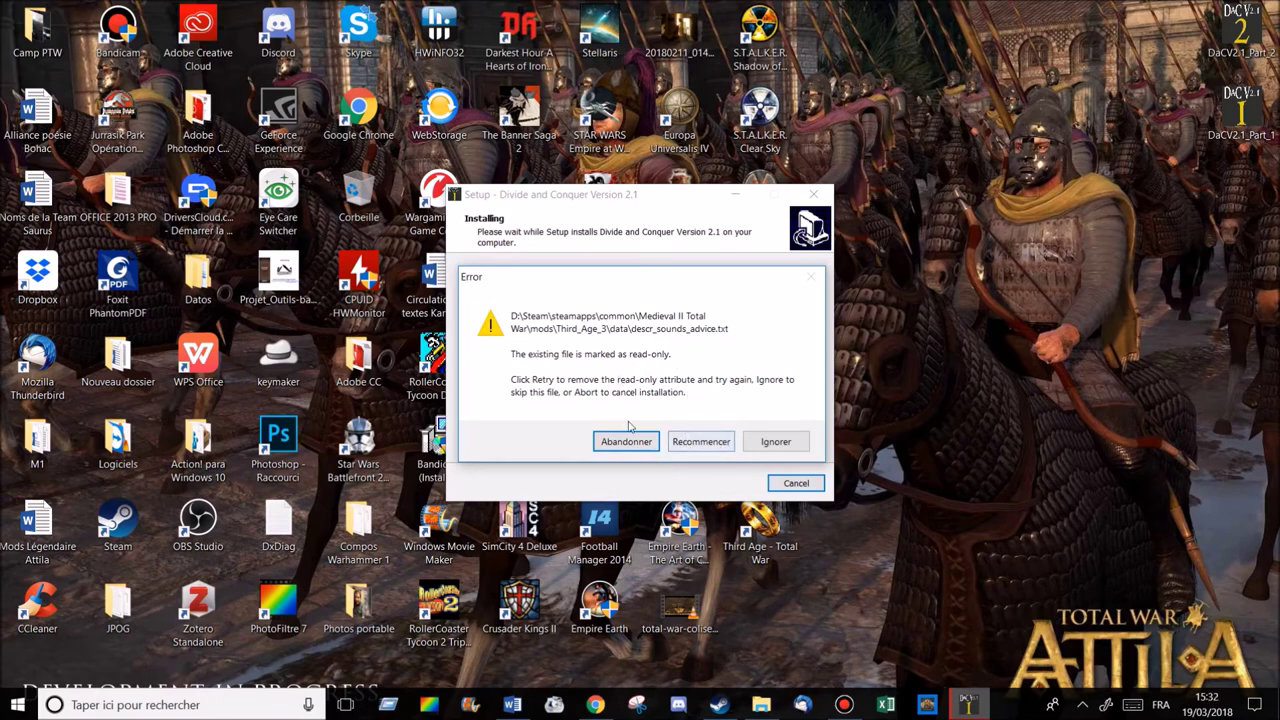
Step: Retry every file flagged as read-only so that the Divide and Conquer setup removes the attribute and overwrites it
{"action": "left_click", "coordinate": [702, 447]}
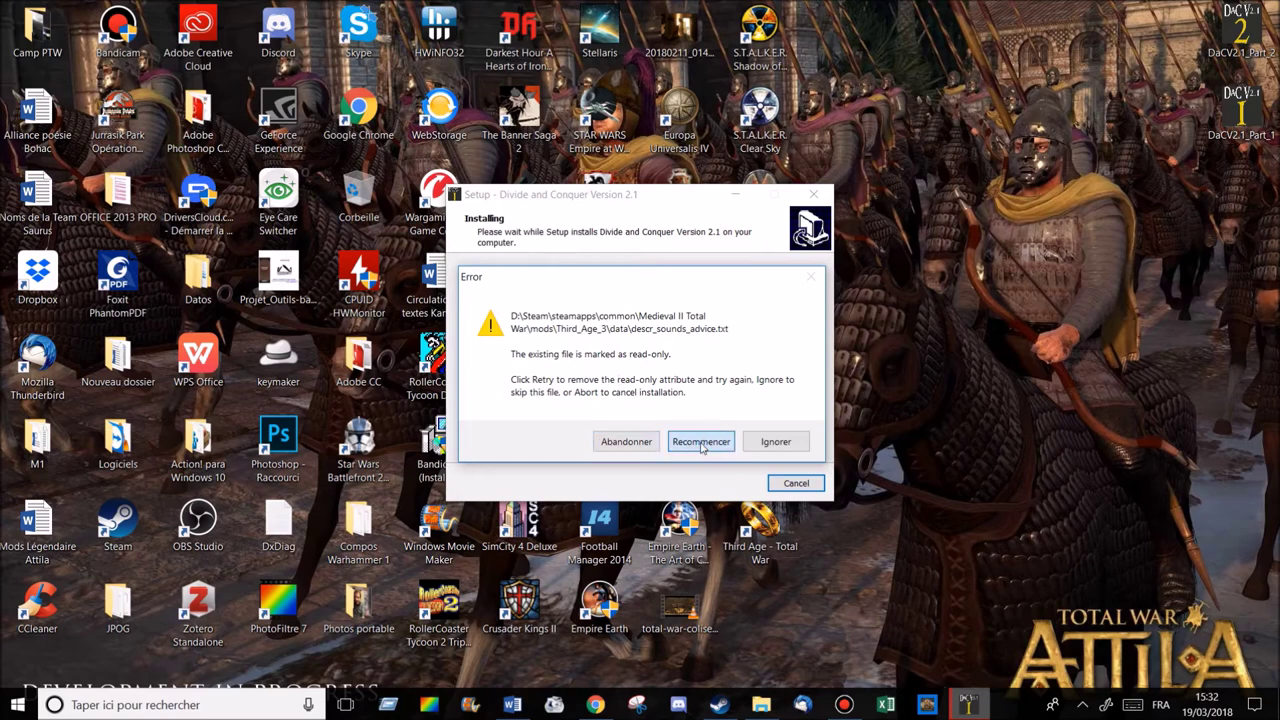
{"action": "left_click", "coordinate": [702, 442]}
{"action": "left_click", "coordinate": [702, 442]}
{"action": "left_click", "coordinate": [702, 442]}
{"action": "left_click", "coordinate": [700, 444]}
{"action": "left_click", "coordinate": [696, 444]}
{"action": "left_click", "coordinate": [691, 444]}
{"action": "left_click", "coordinate": [690, 447]}
{"action": "left_click", "coordinate": [690, 447]}
{"action": "left_click", "coordinate": [690, 447]}
{"action": "left_click", "coordinate": [690, 447]}
{"action": "left_click", "coordinate": [690, 447]}
{"action": "left_click", "coordinate": [690, 447]}
{"action": "left_click", "coordinate": [691, 447]}
{"action": "left_click", "coordinate": [698, 444]}
{"action": "left_click", "coordinate": [704, 442]}
{"action": "left_click", "coordinate": [704, 442]}
{"action": "left_click", "coordinate": [704, 442]}
{"action": "left_click", "coordinate": [704, 442]}
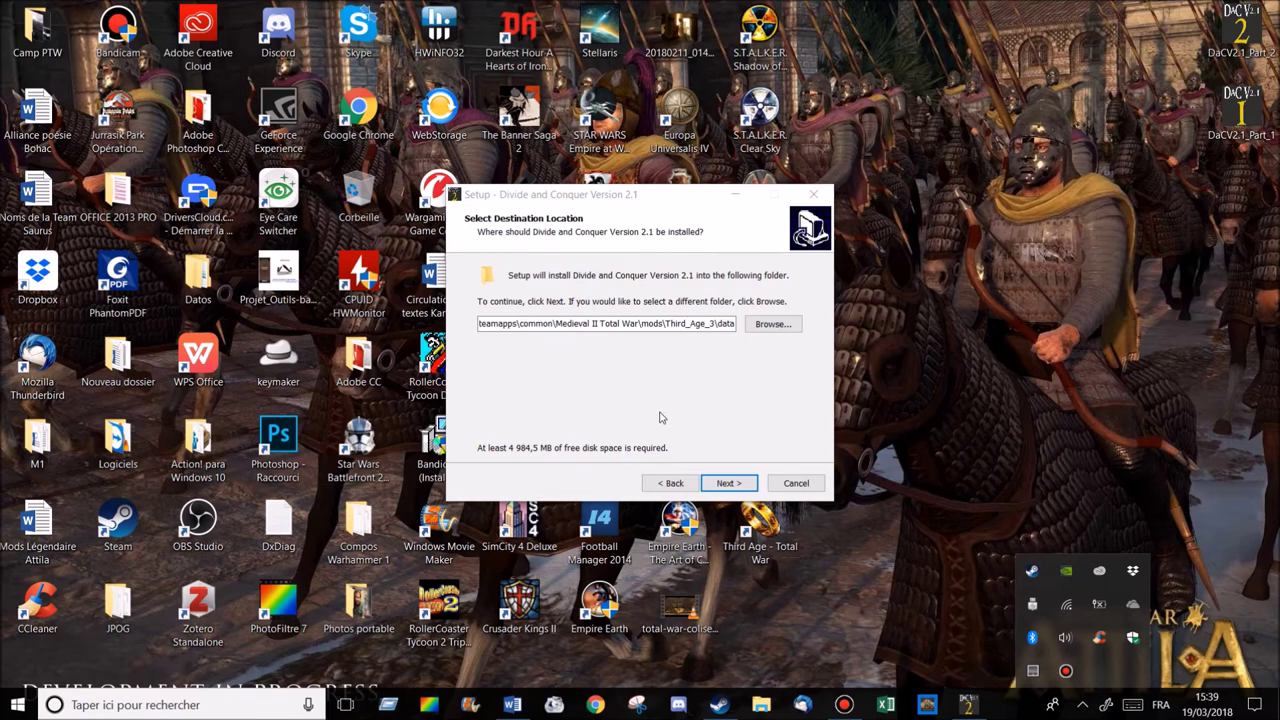
Step: Check and accept the Third_Age_3\data destination for Divide and Conquer Part 2, allow the existing folder and start the installation
{"action": "left_click", "coordinate": [512, 329]}
{"action": "left_click", "coordinate": [729, 330]}
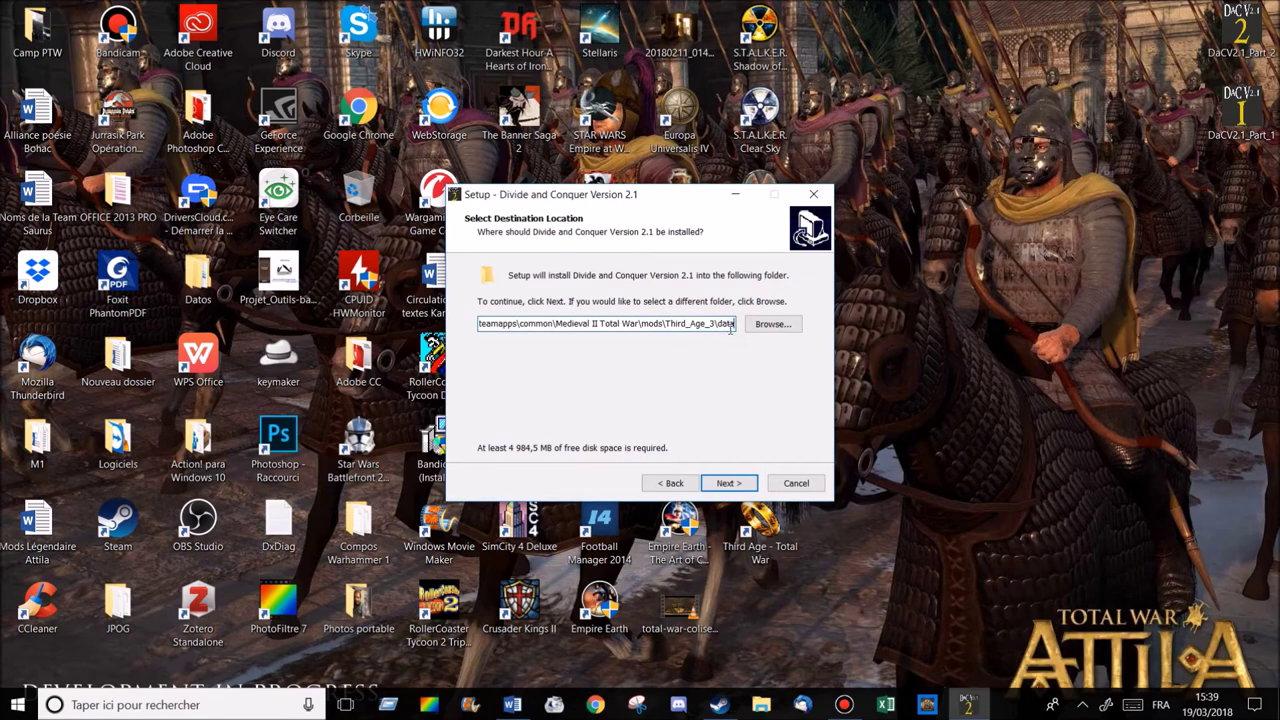
{"action": "left_click", "coordinate": [741, 488]}
{"action": "left_click", "coordinate": [683, 434]}
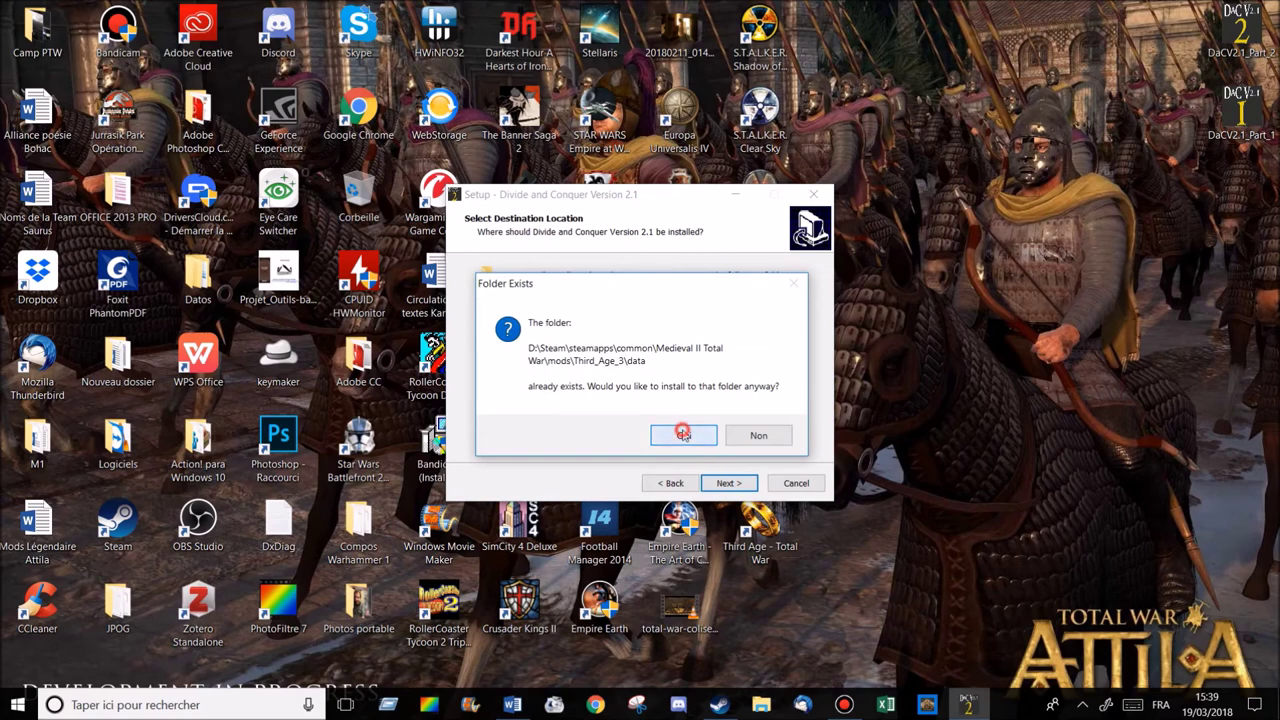
{"action": "left_click", "coordinate": [735, 482]}
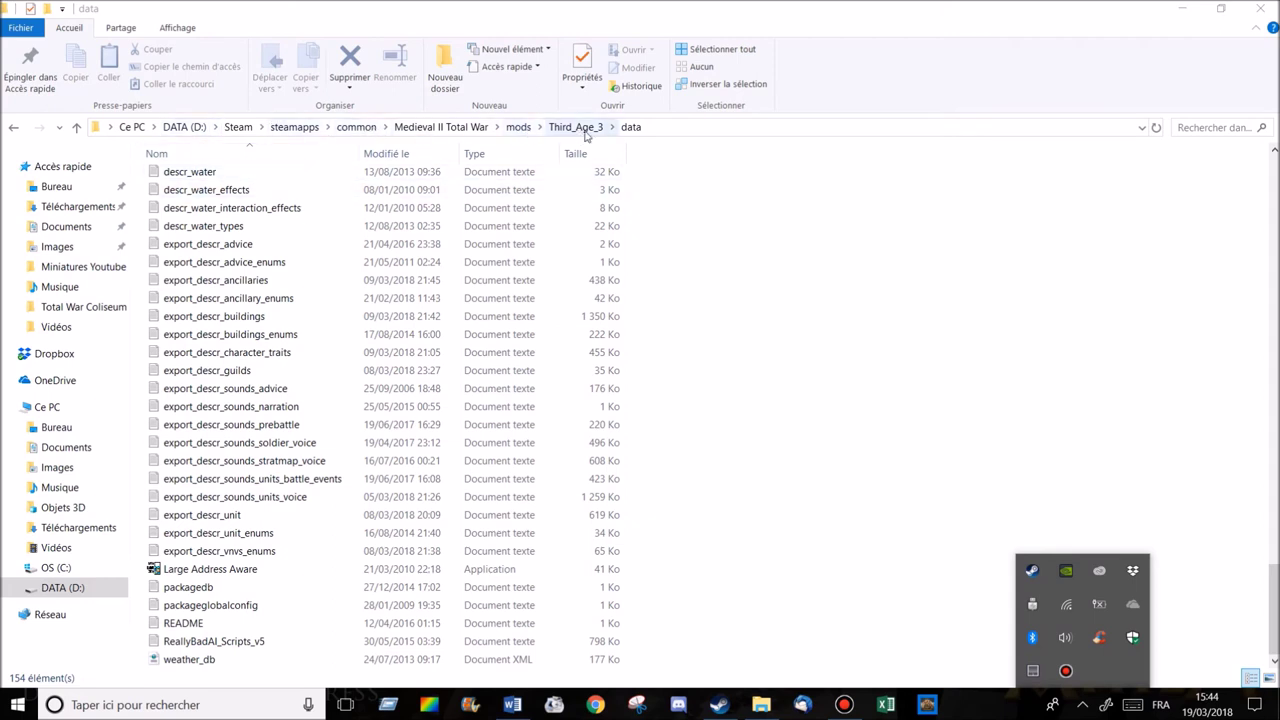
Step: Run Large Address Aware from the Third_Age_3\data folder as administrator and move its window towards the middle of the screen
{"action": "left_click", "coordinate": [238, 576]}
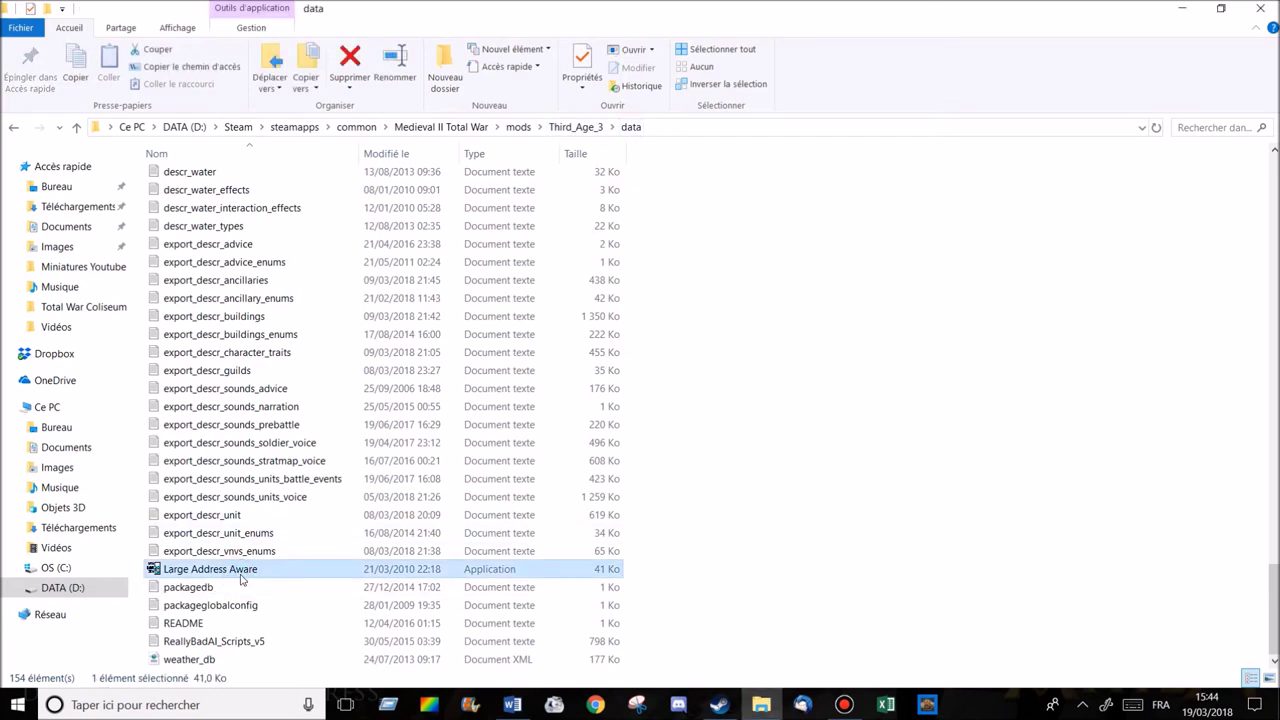
{"action": "right_click", "coordinate": [208, 572]}
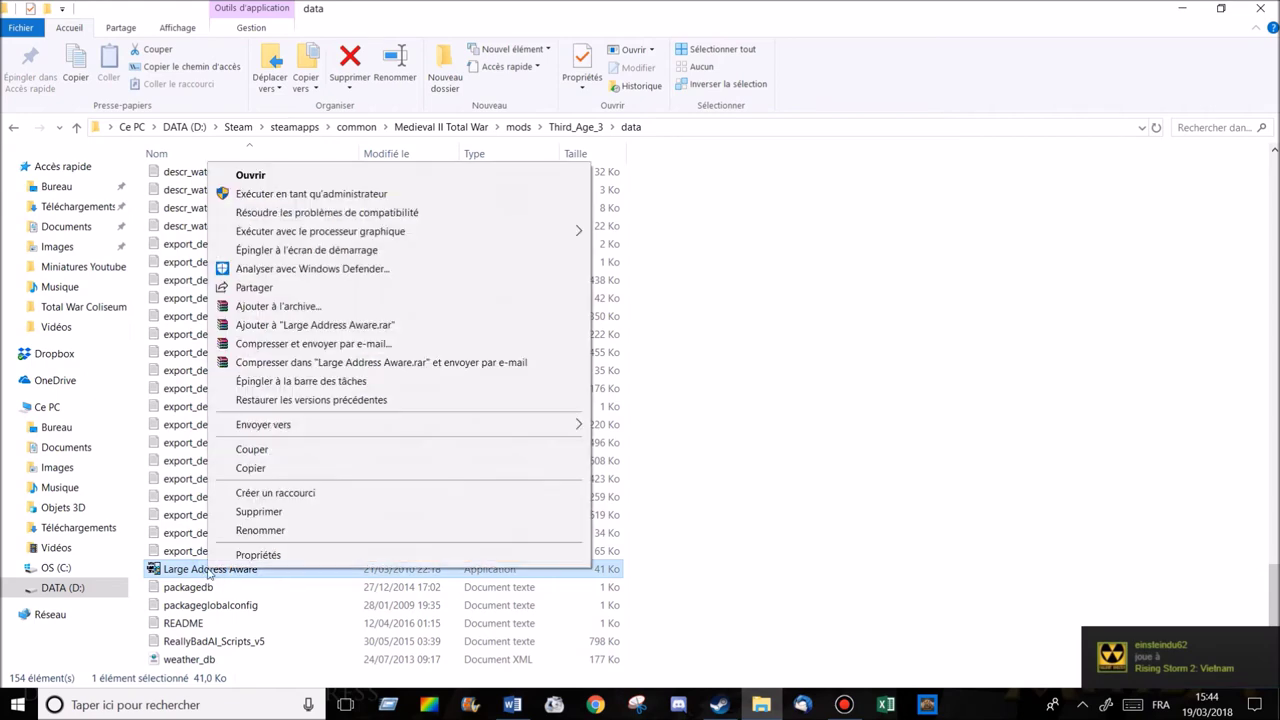
{"action": "left_click", "coordinate": [322, 195]}
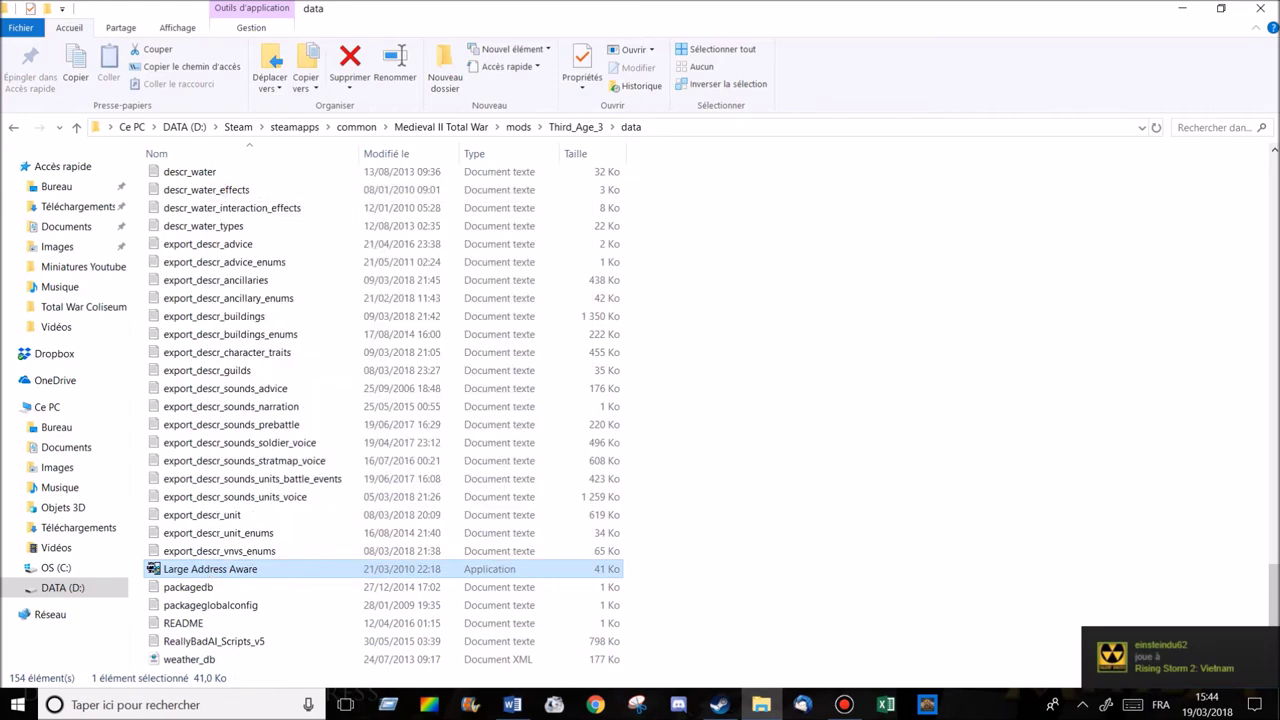
{"action": "left_click_drag", "start_coordinate": [164, 40], "coordinate": [499, 158]}
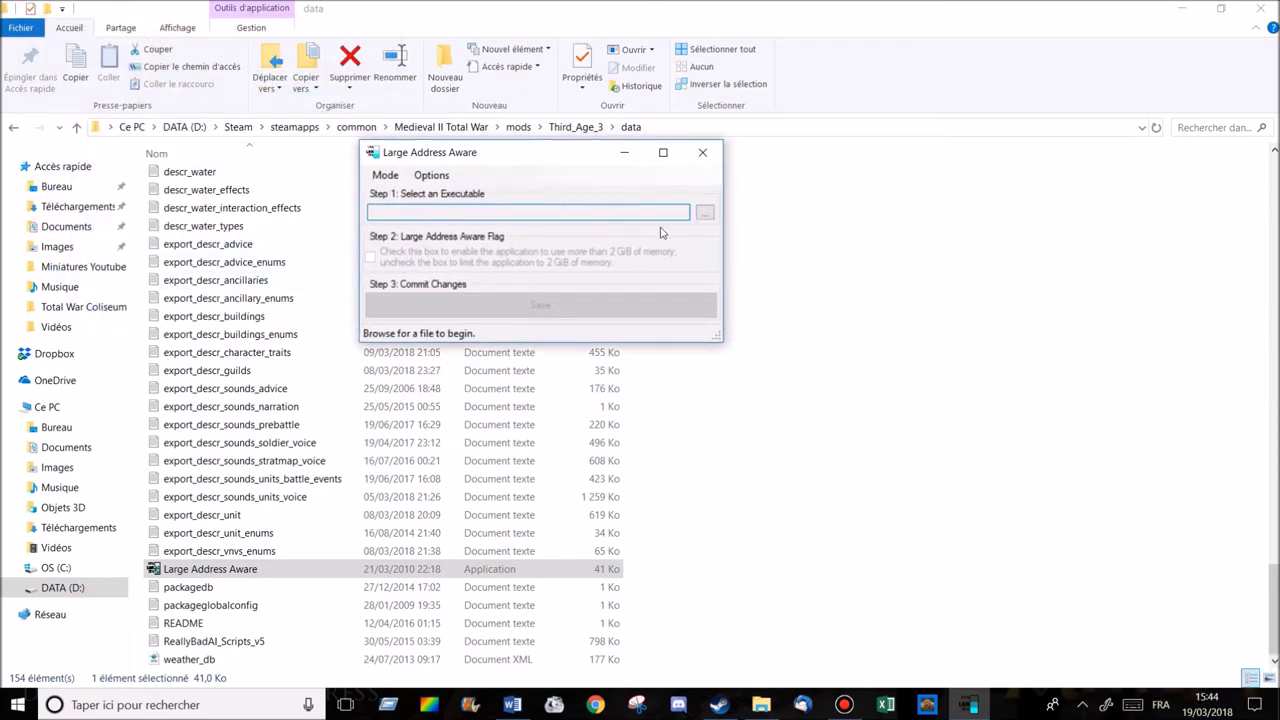
Step: Load medieval2.exe into Large Address Aware, enable the flag for more than 2 GiB of memory, save the change and close the tool
{"action": "left_click", "coordinate": [705, 214]}
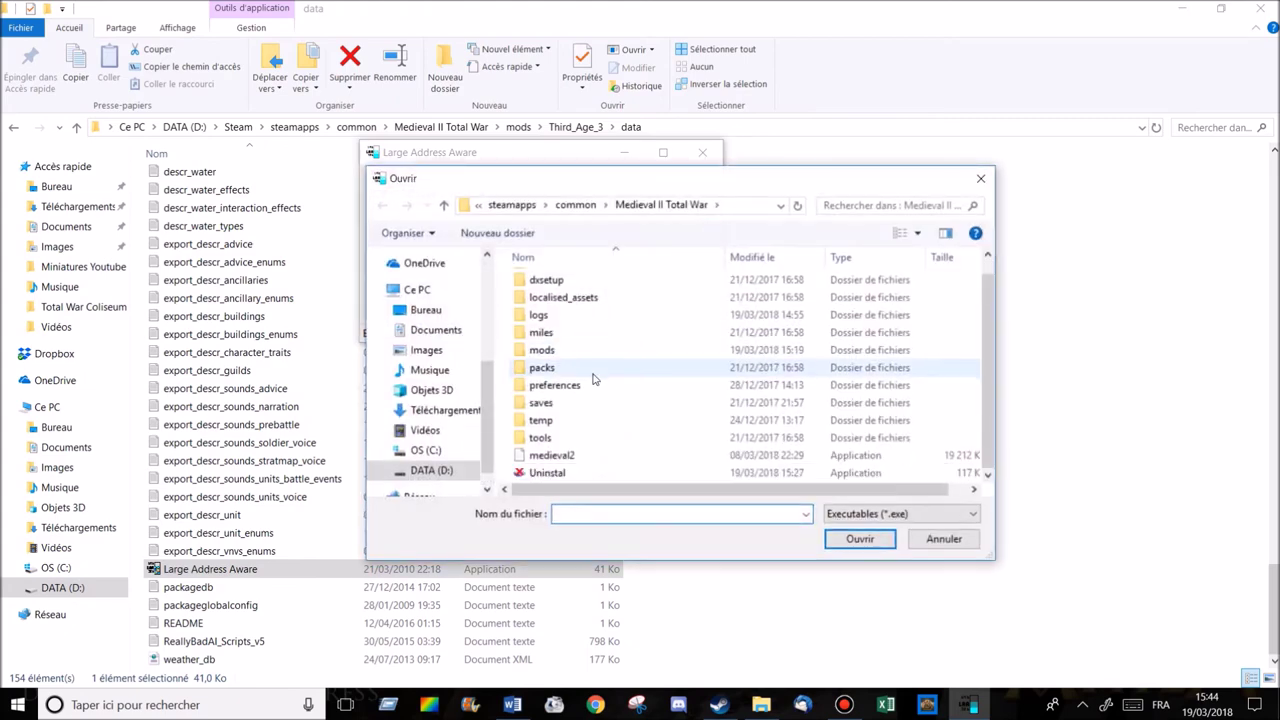
{"action": "left_click", "coordinate": [559, 455]}
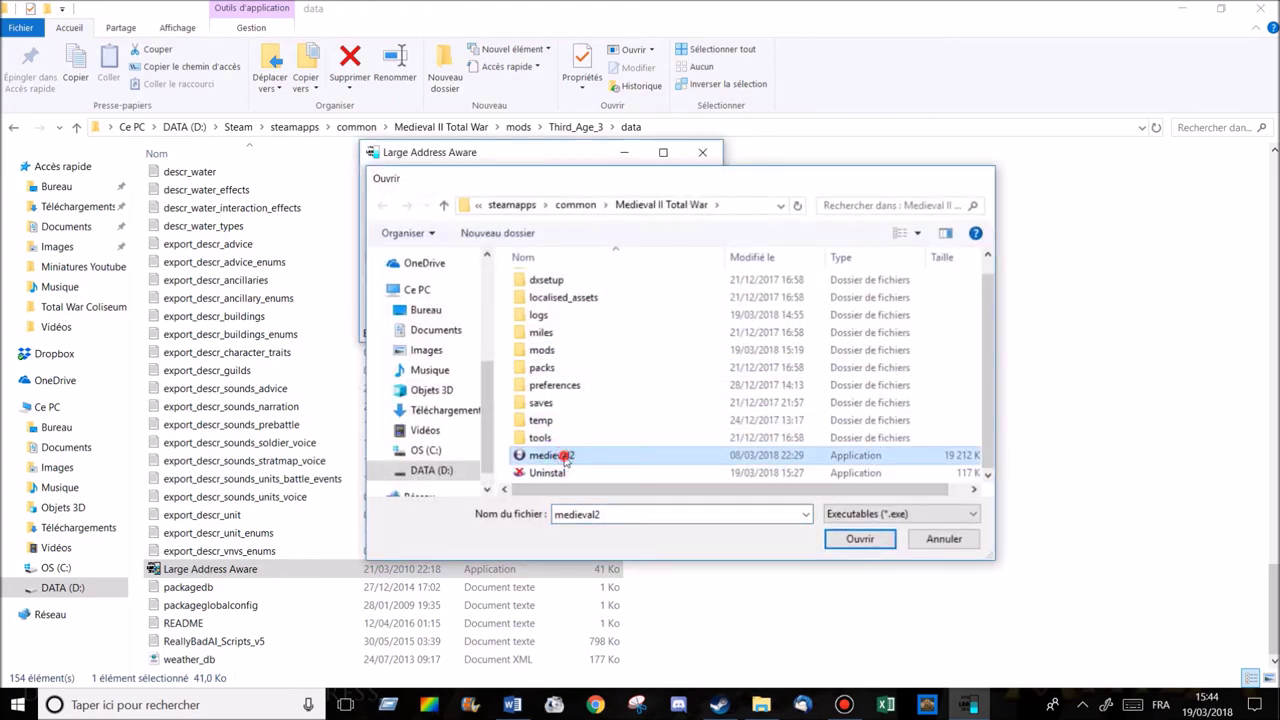
{"action": "double_click", "coordinate": [560, 457]}
{"action": "left_click", "coordinate": [371, 259]}
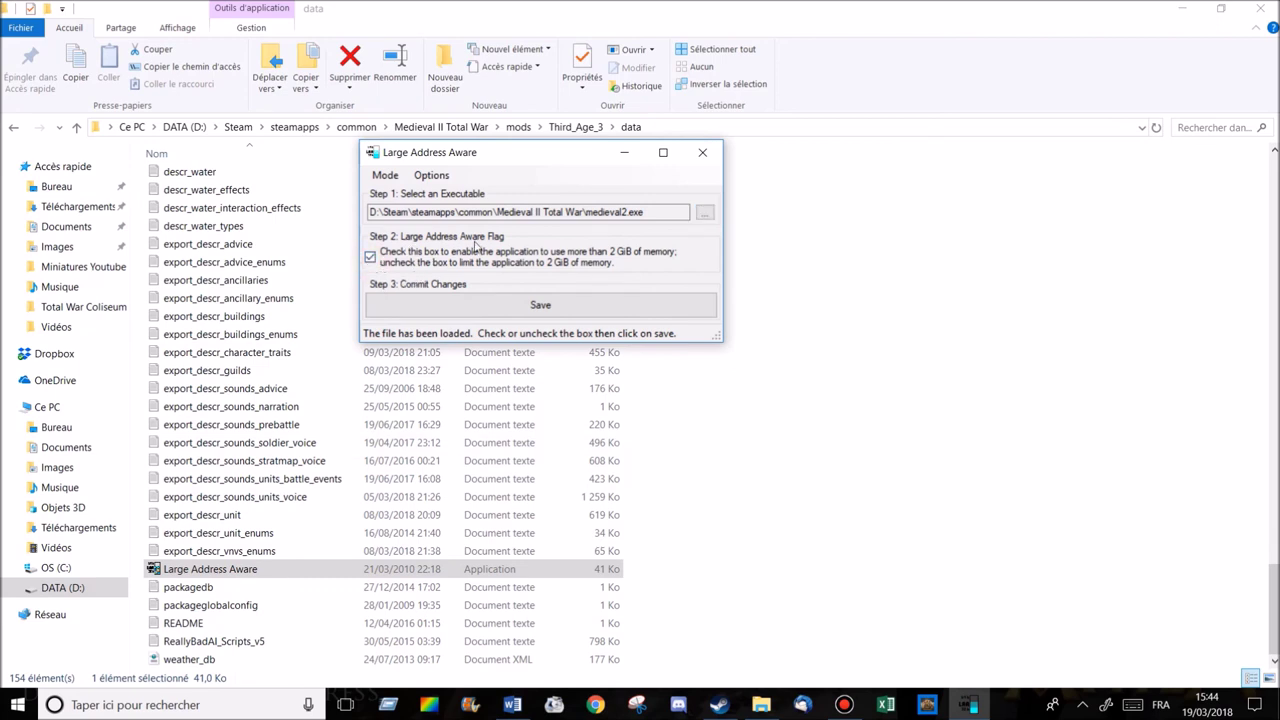
{"action": "left_click", "coordinate": [498, 309]}
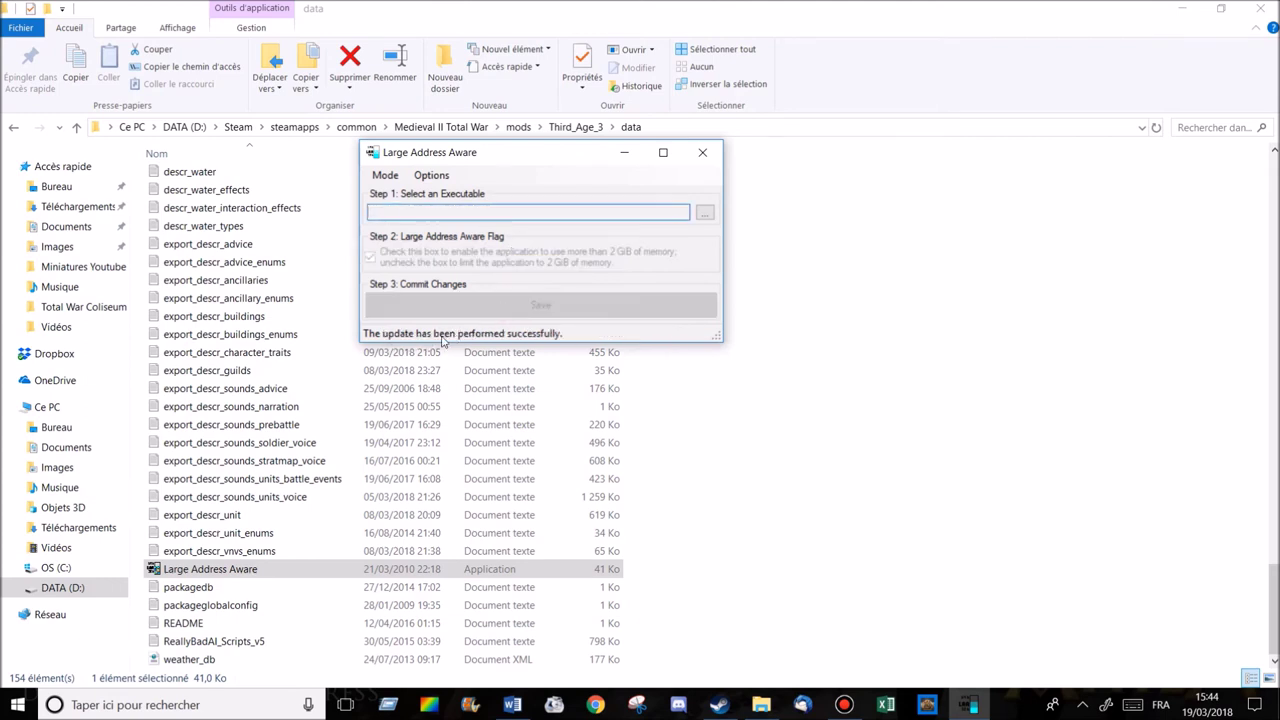
{"action": "left_click", "coordinate": [702, 152]}
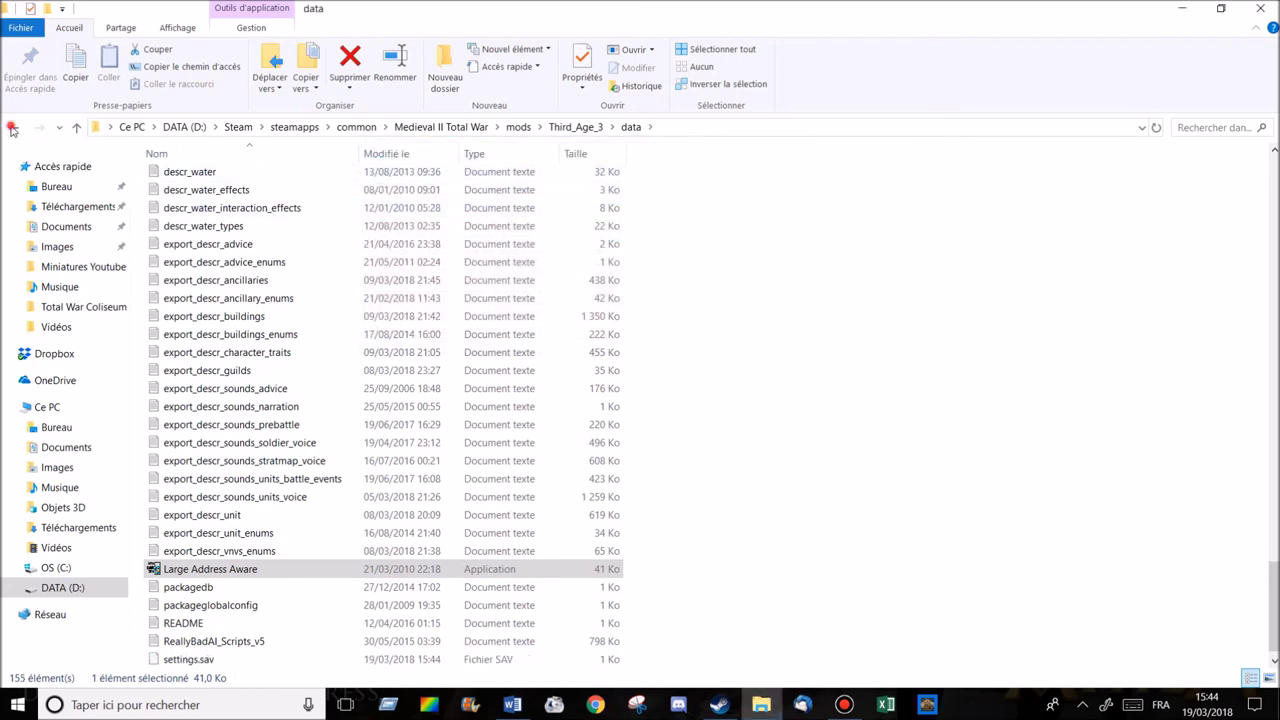
Step: Go back to the mods folder and select the americas, british_isles, crusades and teutonic folders one after another
{"action": "left_click", "coordinate": [12, 127]}
{"action": "left_click", "coordinate": [15, 128]}
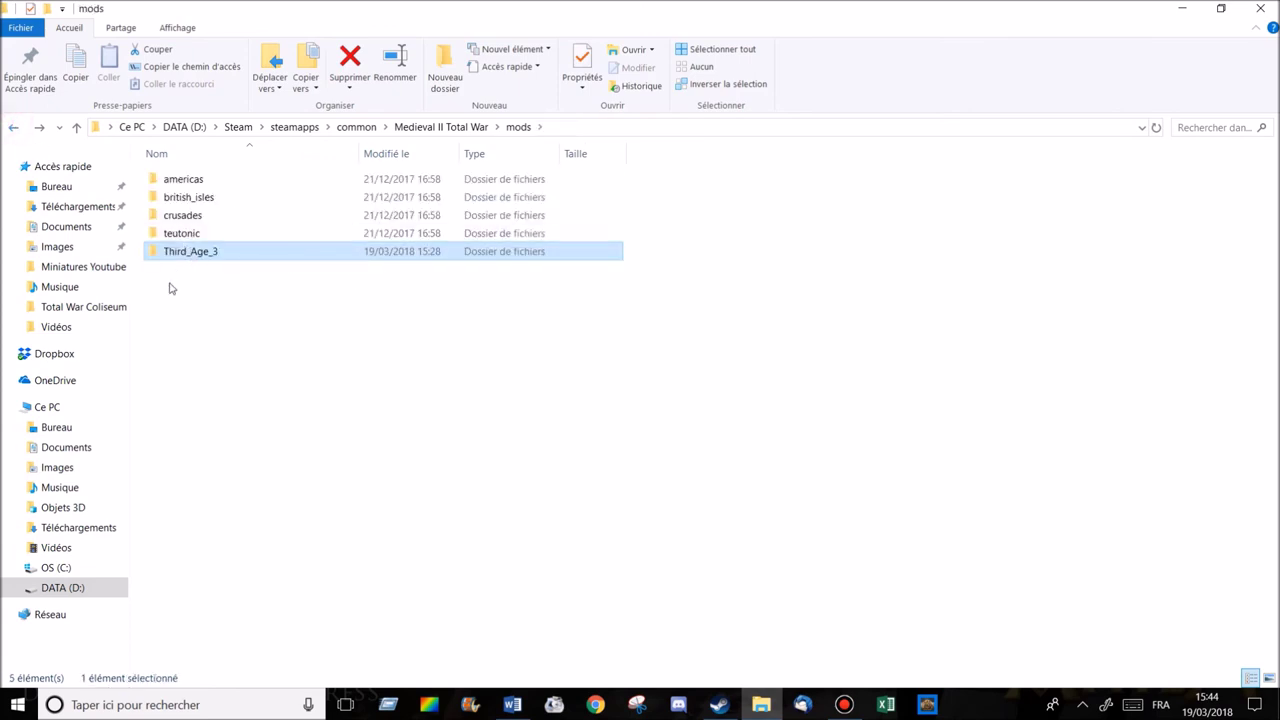
{"action": "left_click", "coordinate": [192, 185]}
{"action": "left_click", "coordinate": [190, 197]}
{"action": "left_click", "coordinate": [188, 216]}
{"action": "left_click", "coordinate": [186, 237]}
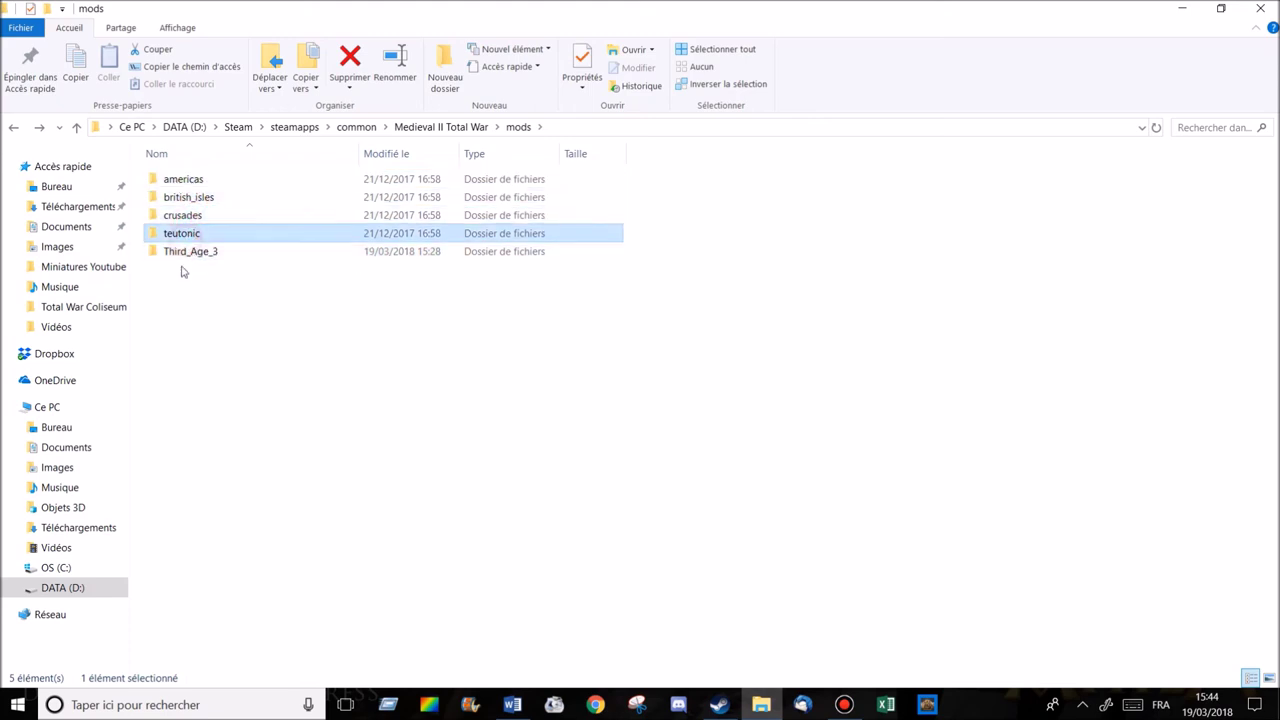
{"action": "left_click", "coordinate": [184, 251]}
{"action": "right_click", "coordinate": [184, 258]}
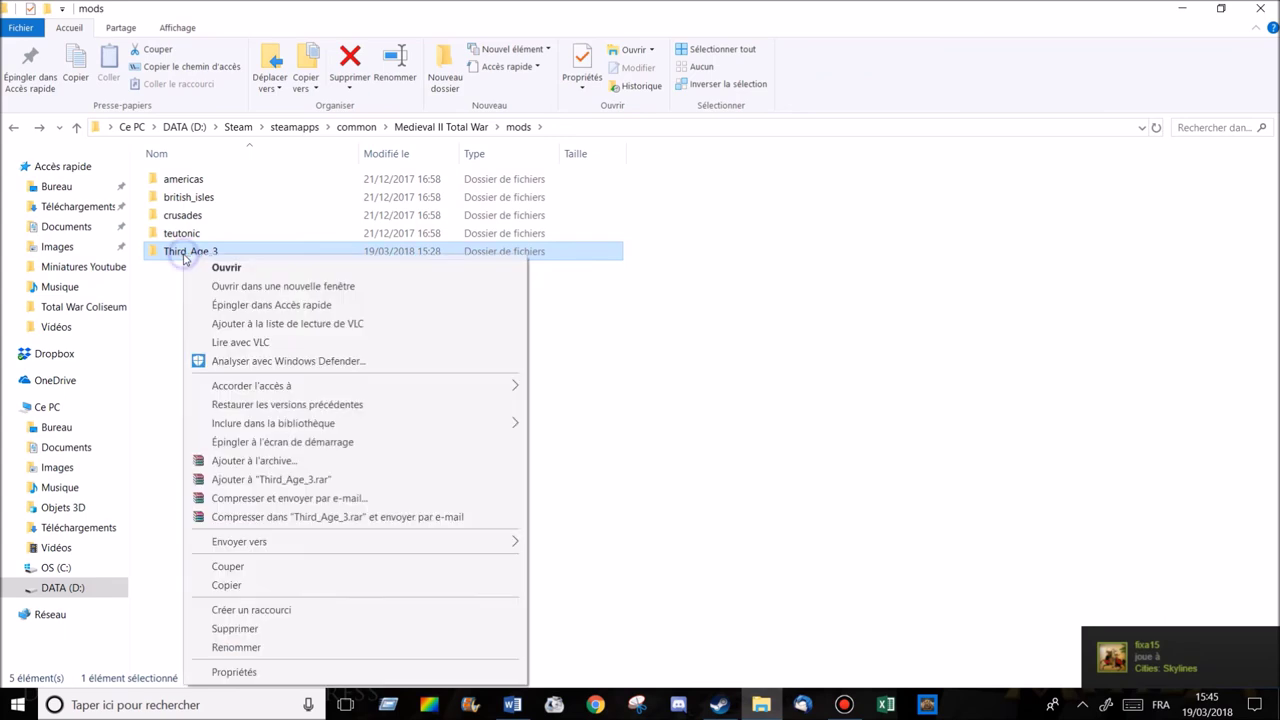
{"action": "left_click", "coordinate": [808, 275]}
Step: Rename the original teutonic folder in the mods folder as teutonik
{"action": "right_click", "coordinate": [288, 237]}
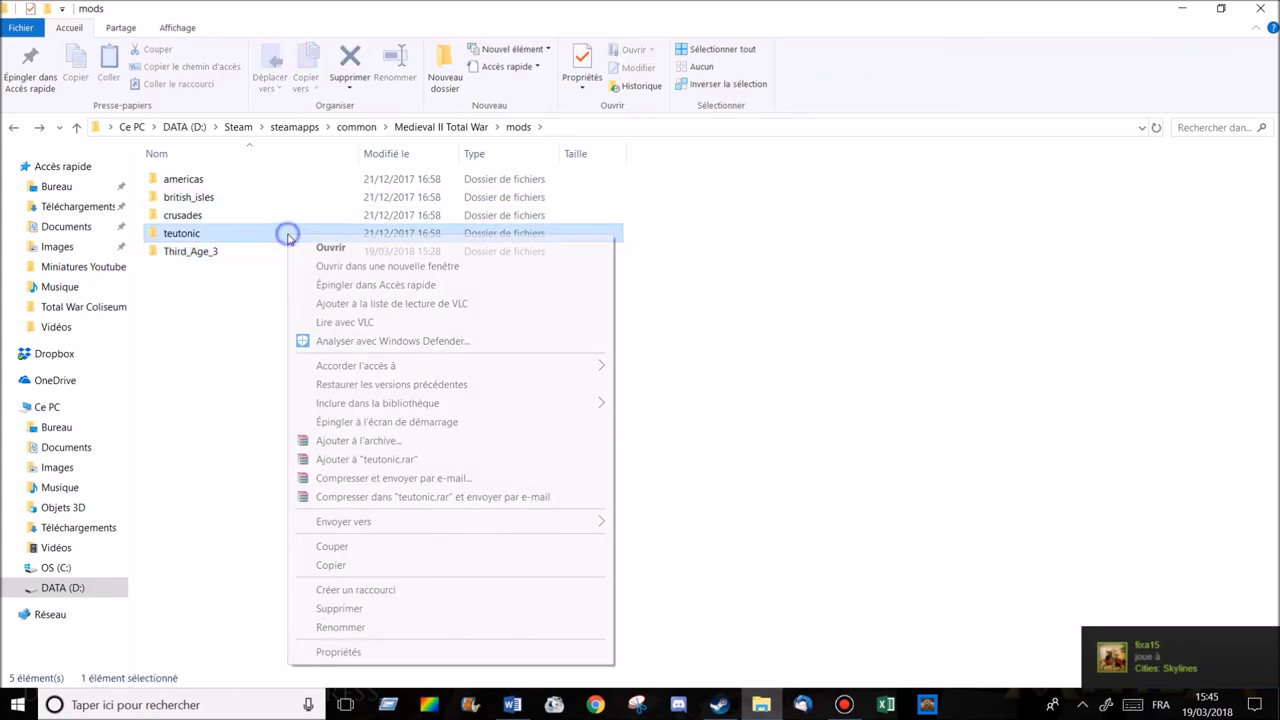
{"action": "left_click", "coordinate": [349, 627]}
{"action": "key", "text": "End"}
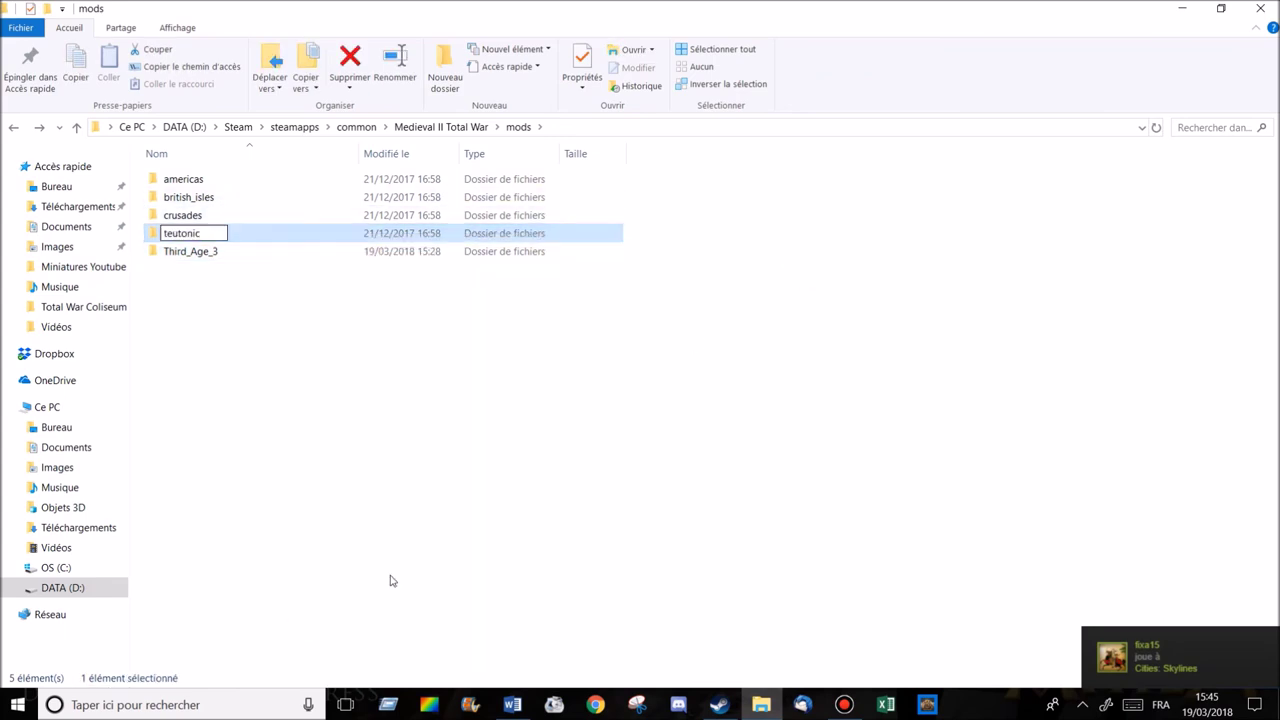
{"action": "key", "text": "Return"}
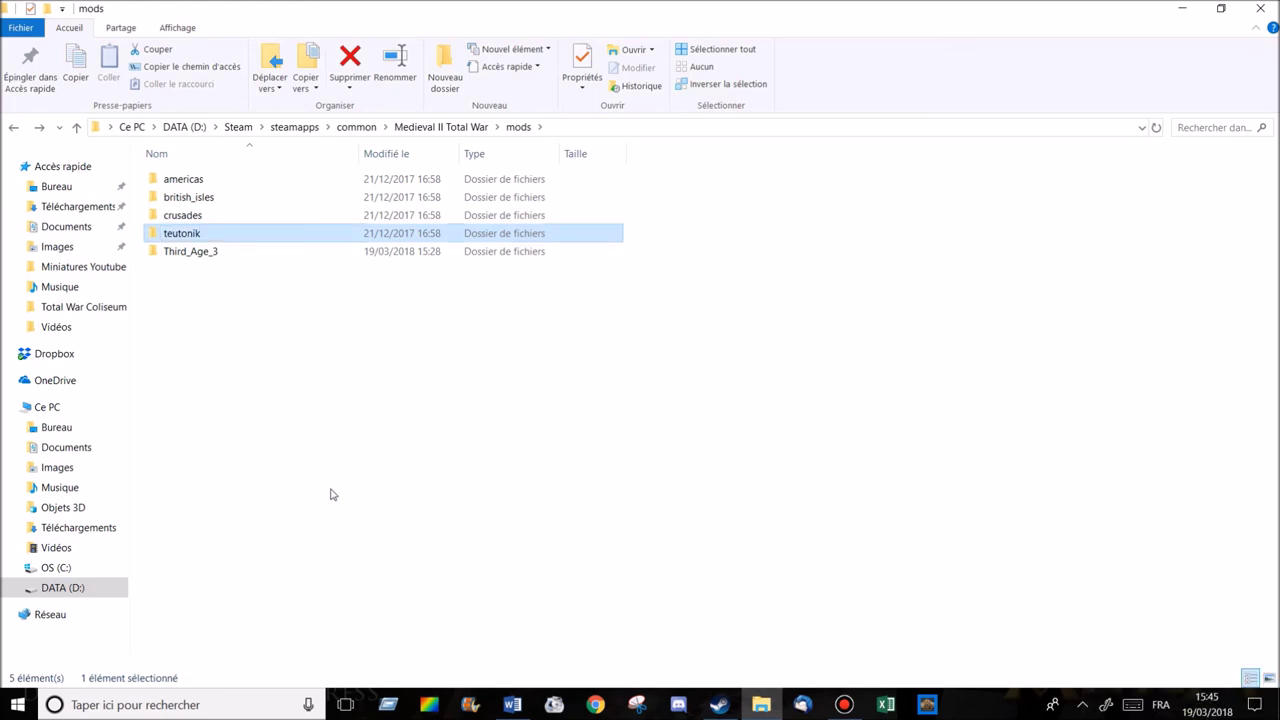
Step: Rename the Third_Age_3 folder as teutonic so that it takes the place of the original expansion folder
{"action": "left_click", "coordinate": [171, 251]}
{"action": "right_click", "coordinate": [175, 251]}
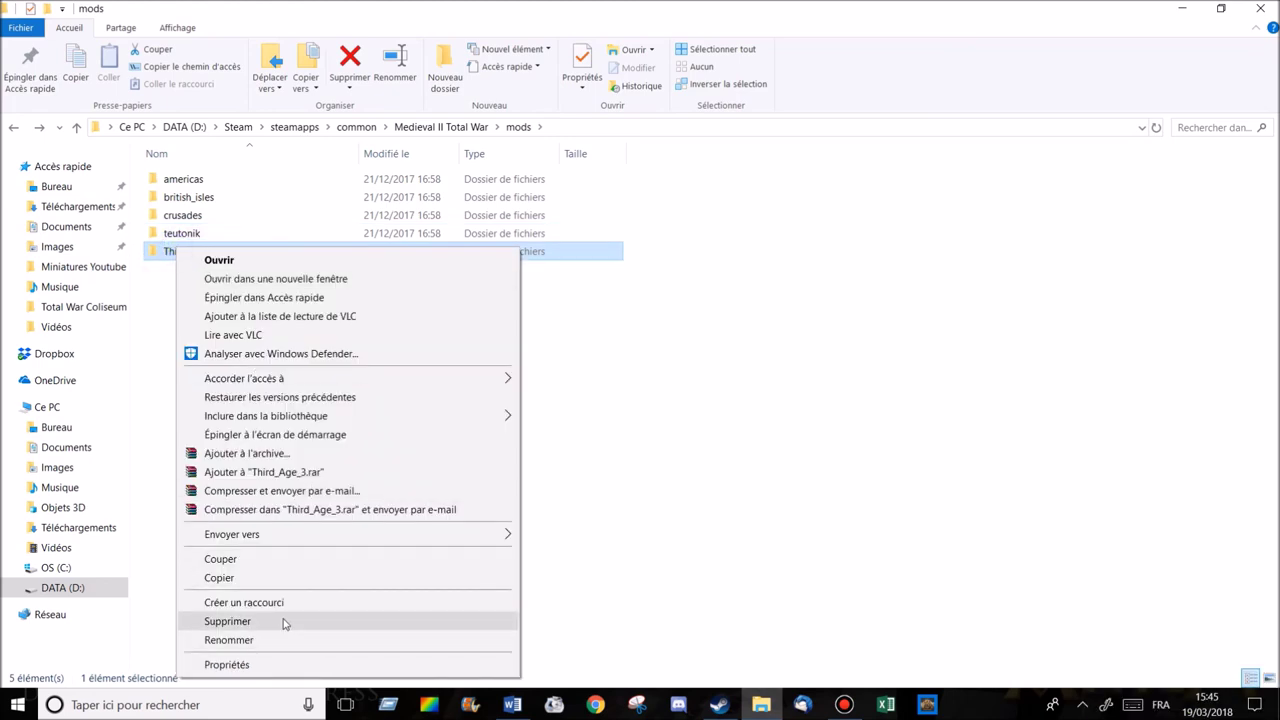
{"action": "left_click", "coordinate": [229, 640]}
{"action": "key", "text": "BackSpace"}
{"action": "type", "text": "teutonic"}
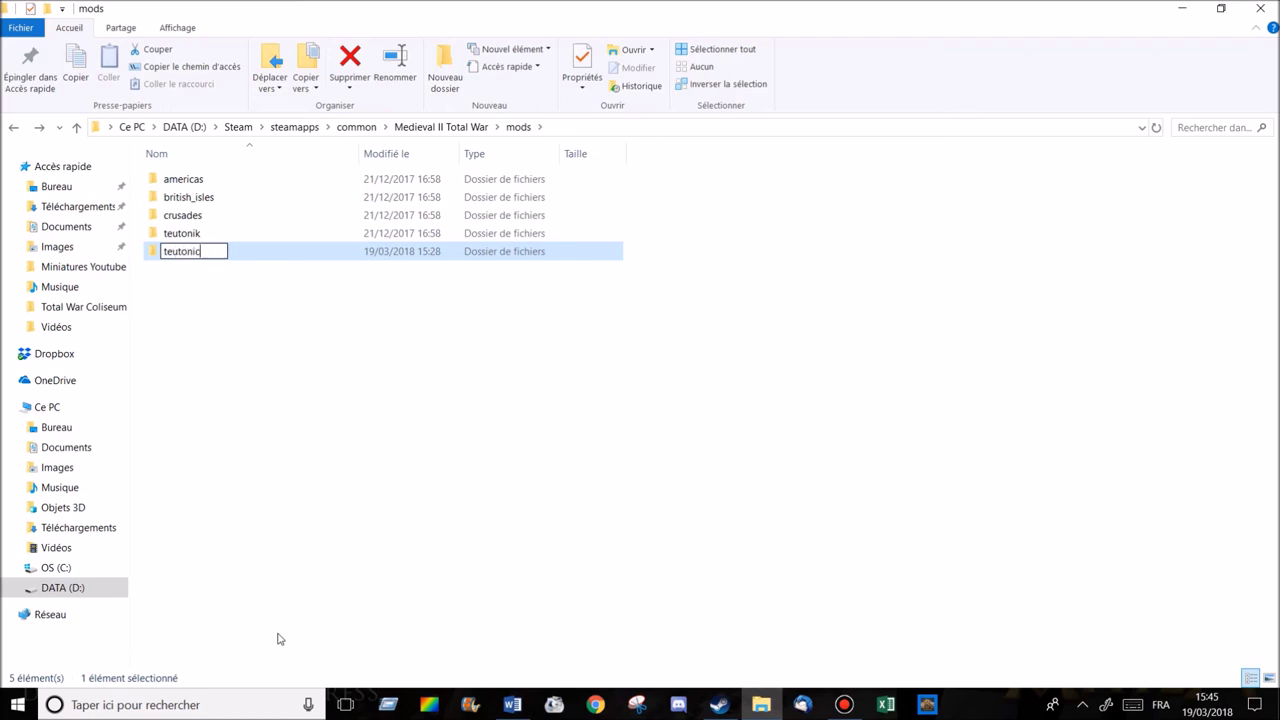
{"action": "key", "text": "Return"}
{"action": "left_click", "coordinate": [445, 382]}
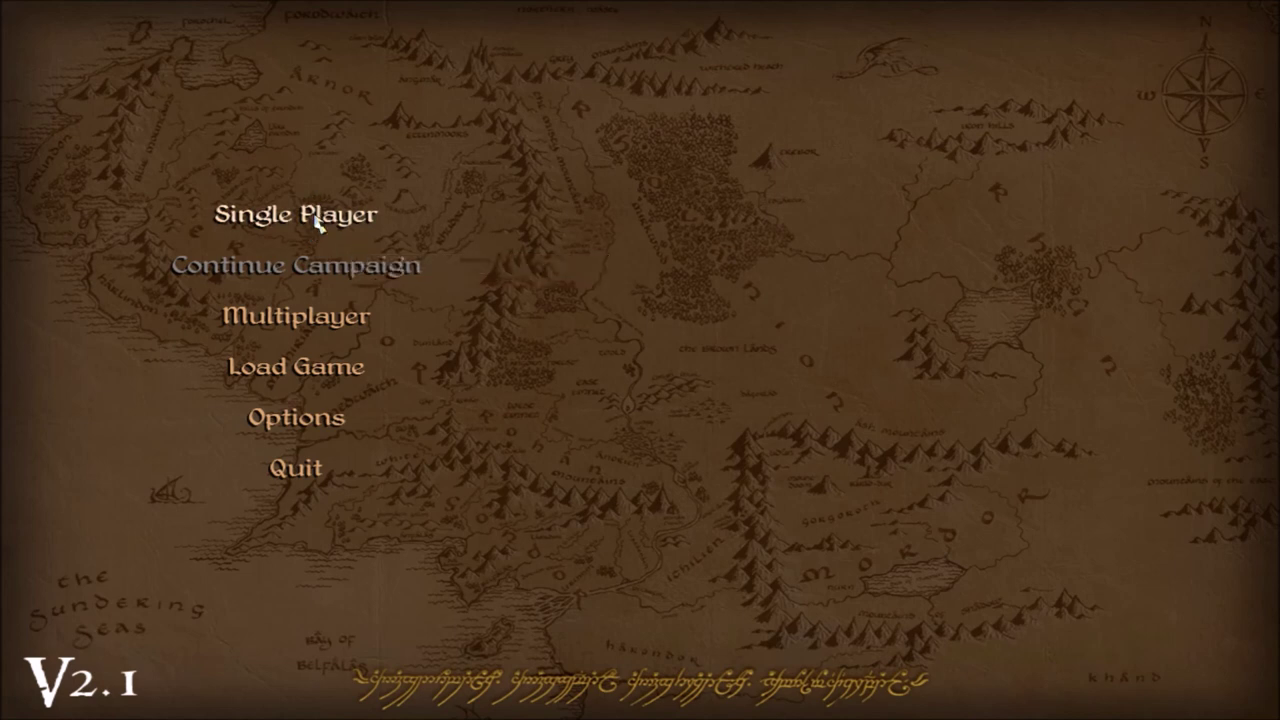
Step: In the modded Medieval II game, open the single-player Third Age Campaign and view several factions, including Variags of Khand and Kingdom of Dale
{"action": "left_click", "coordinate": [315, 215]}
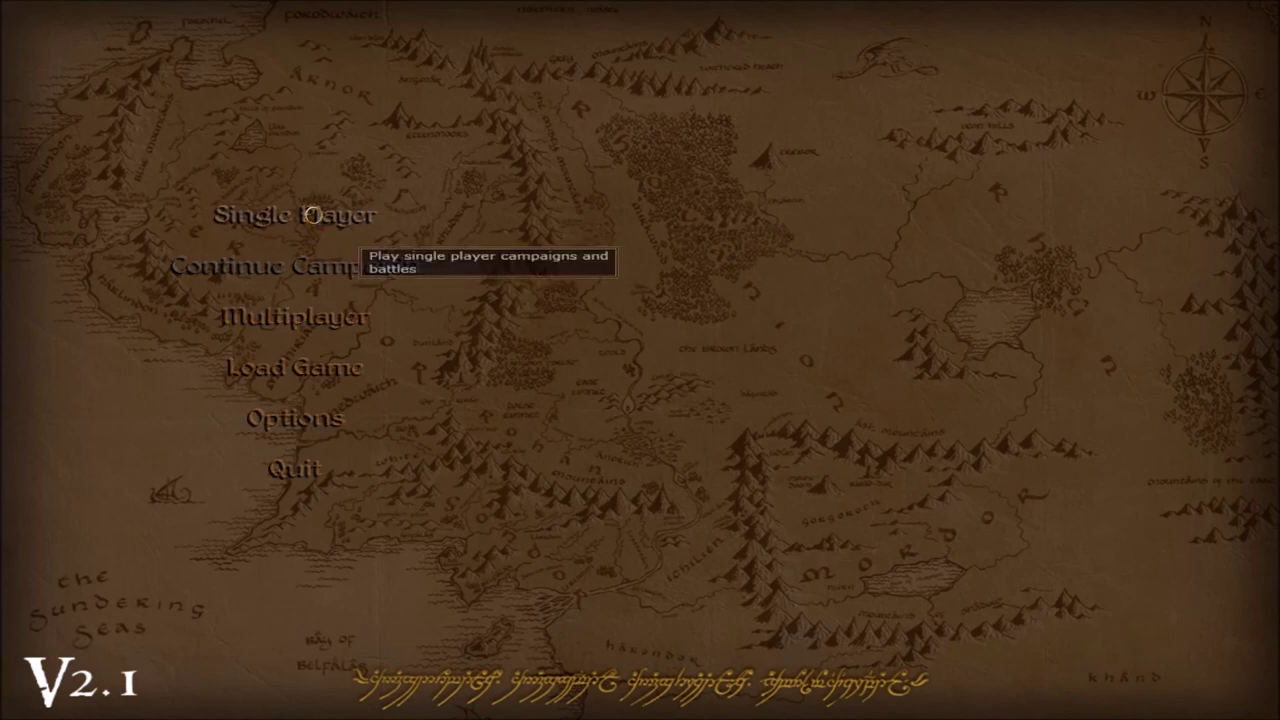
{"action": "left_click", "coordinate": [288, 218]}
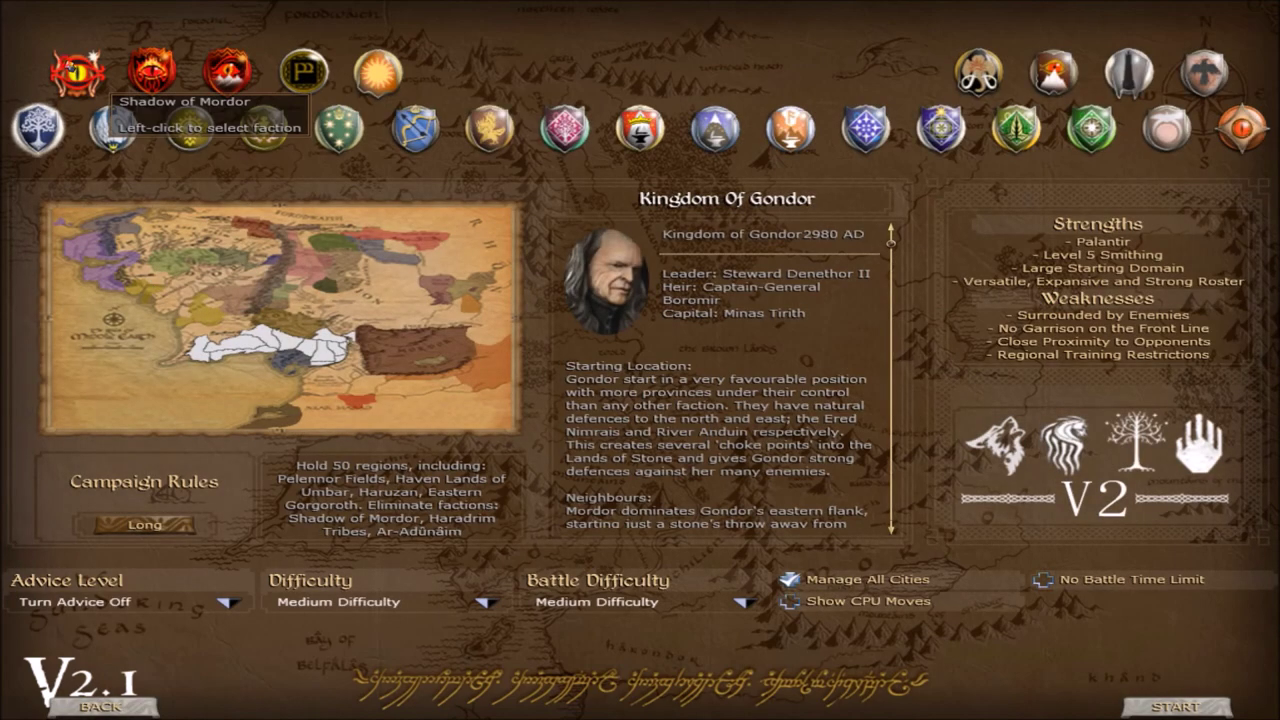
{"action": "left_click", "coordinate": [72, 72]}
{"action": "left_click", "coordinate": [305, 72]}
{"action": "left_click", "coordinate": [378, 72]}
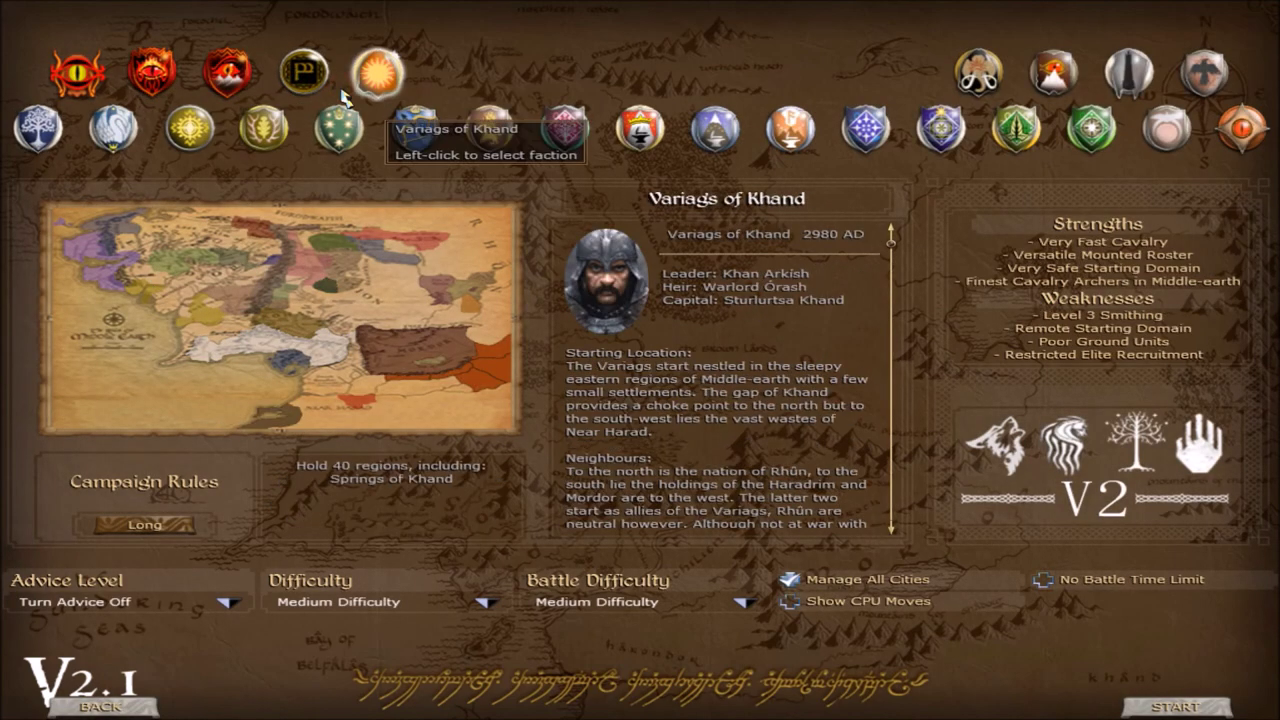
{"action": "left_click", "coordinate": [415, 124]}
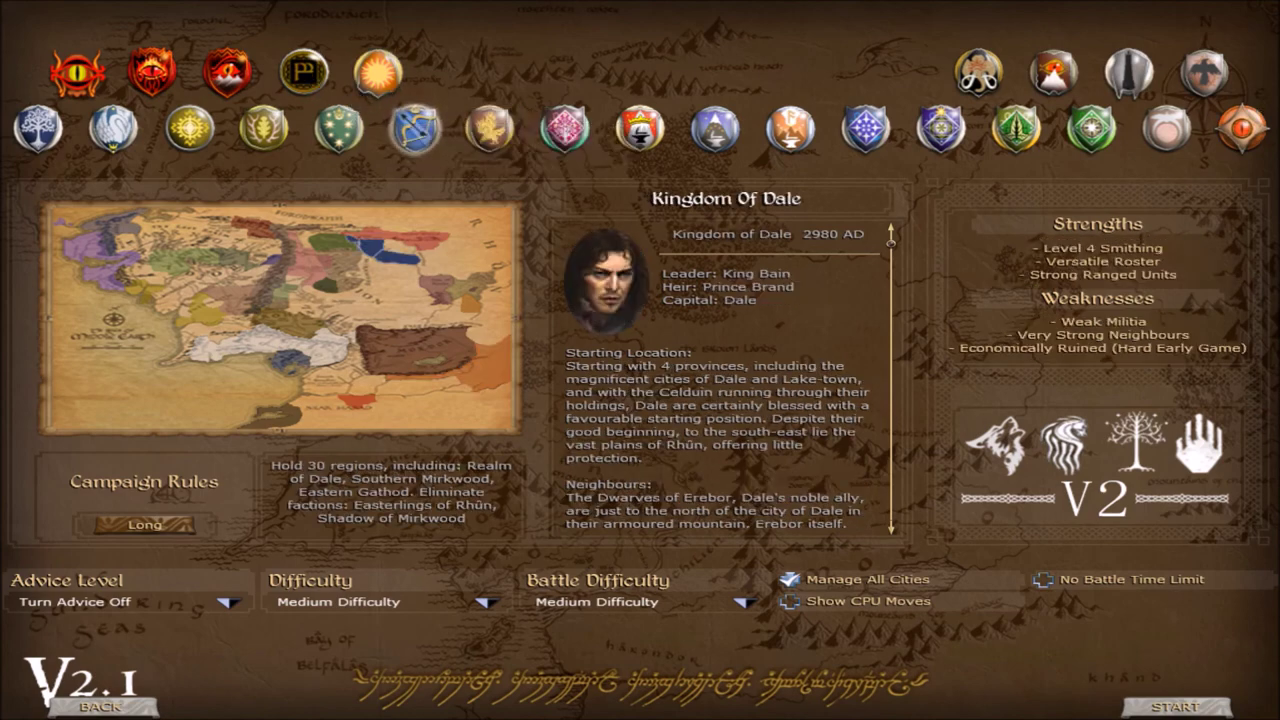
Step: View more campaign factions, ending with the Woodland Realm, and return to the game's main menu
{"action": "left_click", "coordinate": [1243, 128]}
{"action": "left_click", "coordinate": [1100, 150]}
{"action": "left_click", "coordinate": [1016, 128]}
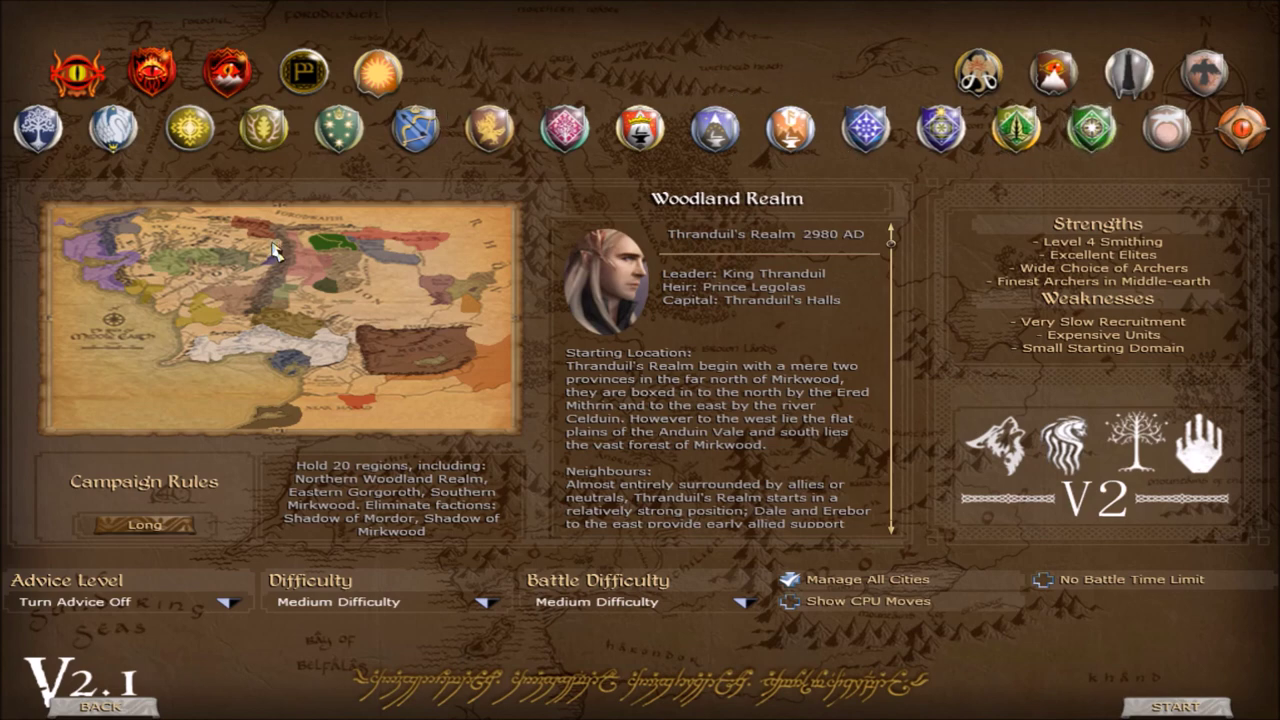
{"action": "left_click", "coordinate": [118, 707]}
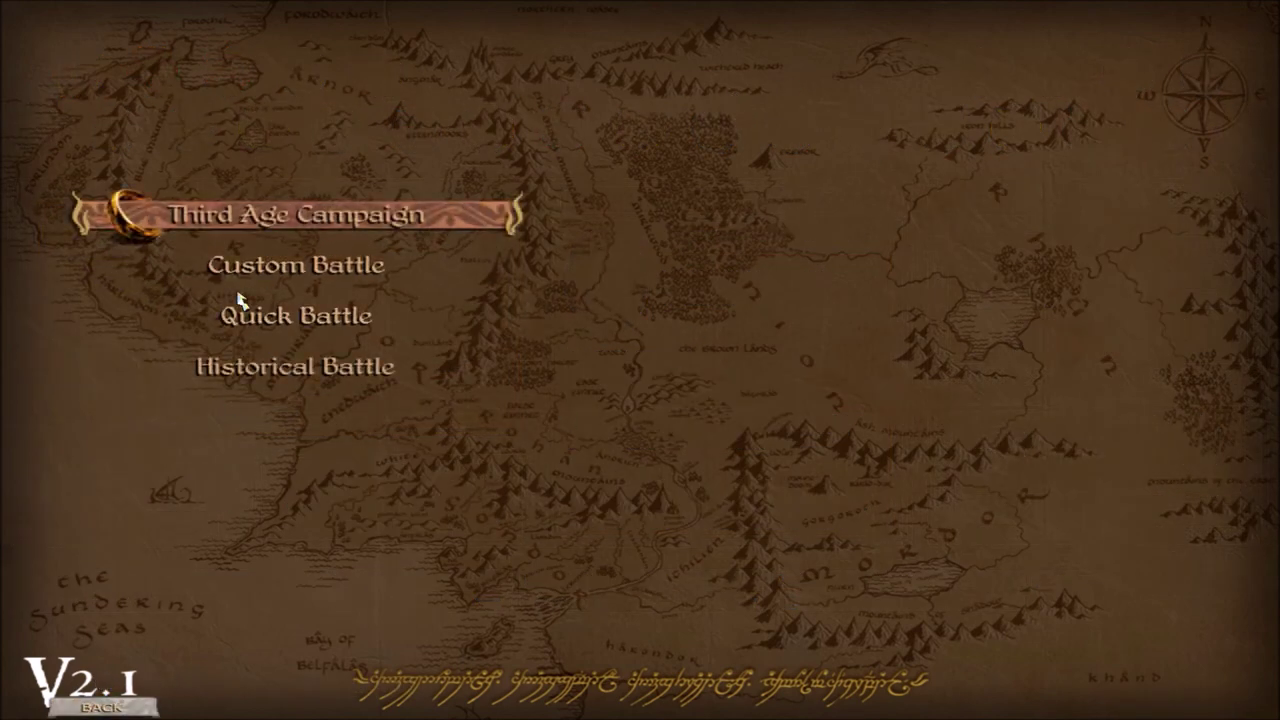
{"action": "left_click", "coordinate": [103, 707]}
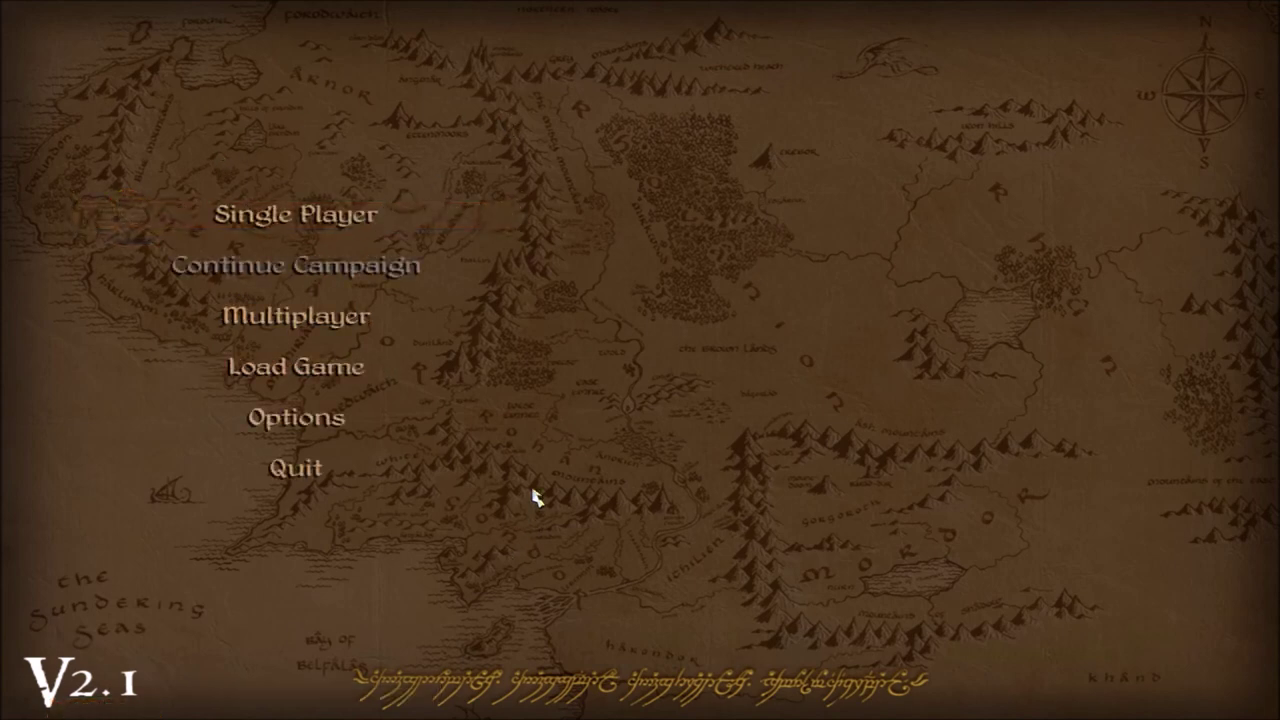